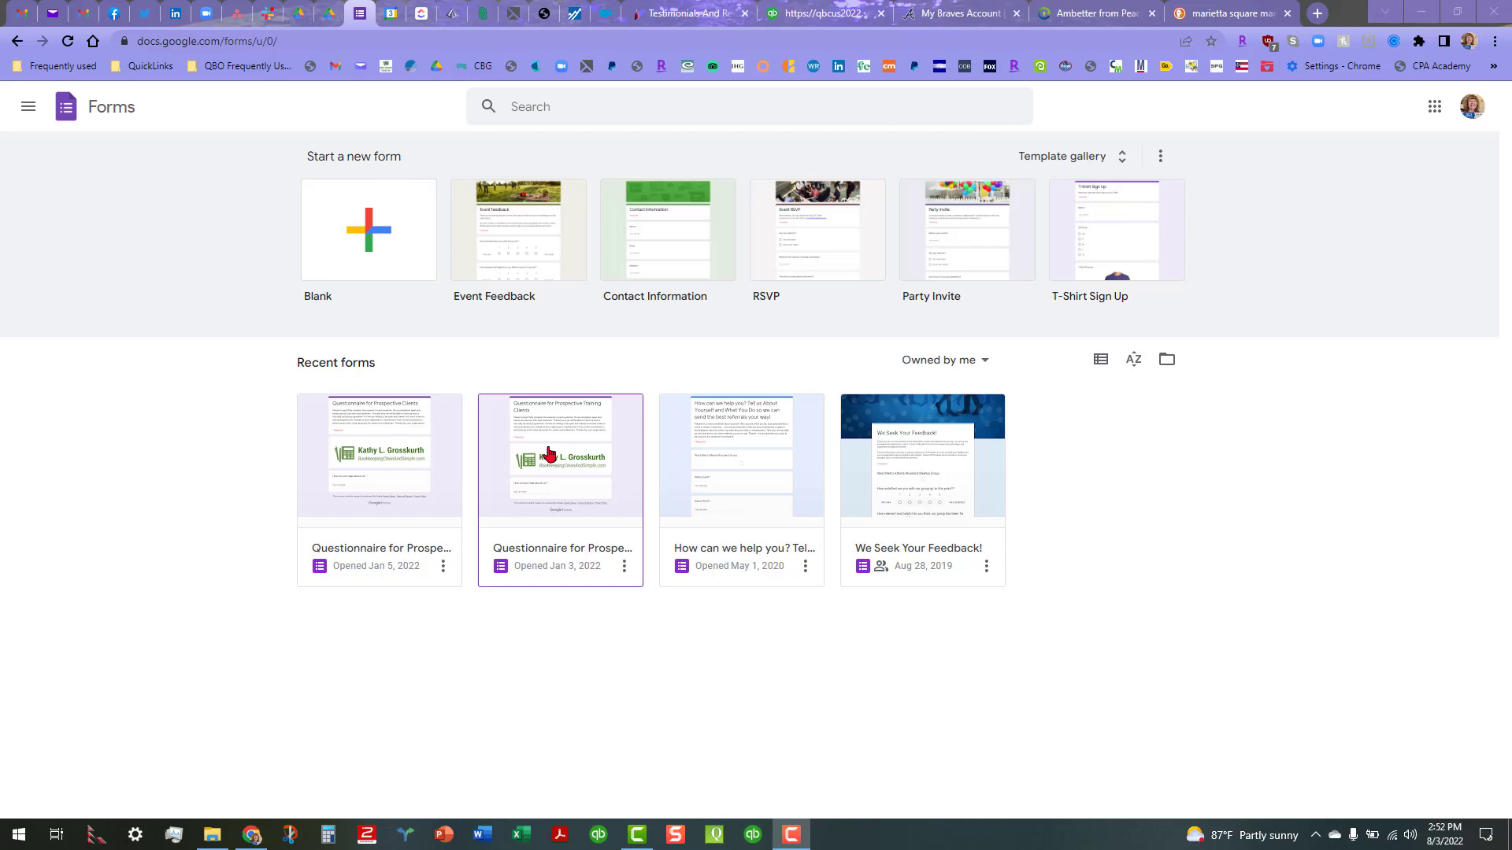
Open the Questionnaire for Prospective Training Clients form and review all three of its sections.
left_click(549, 454)
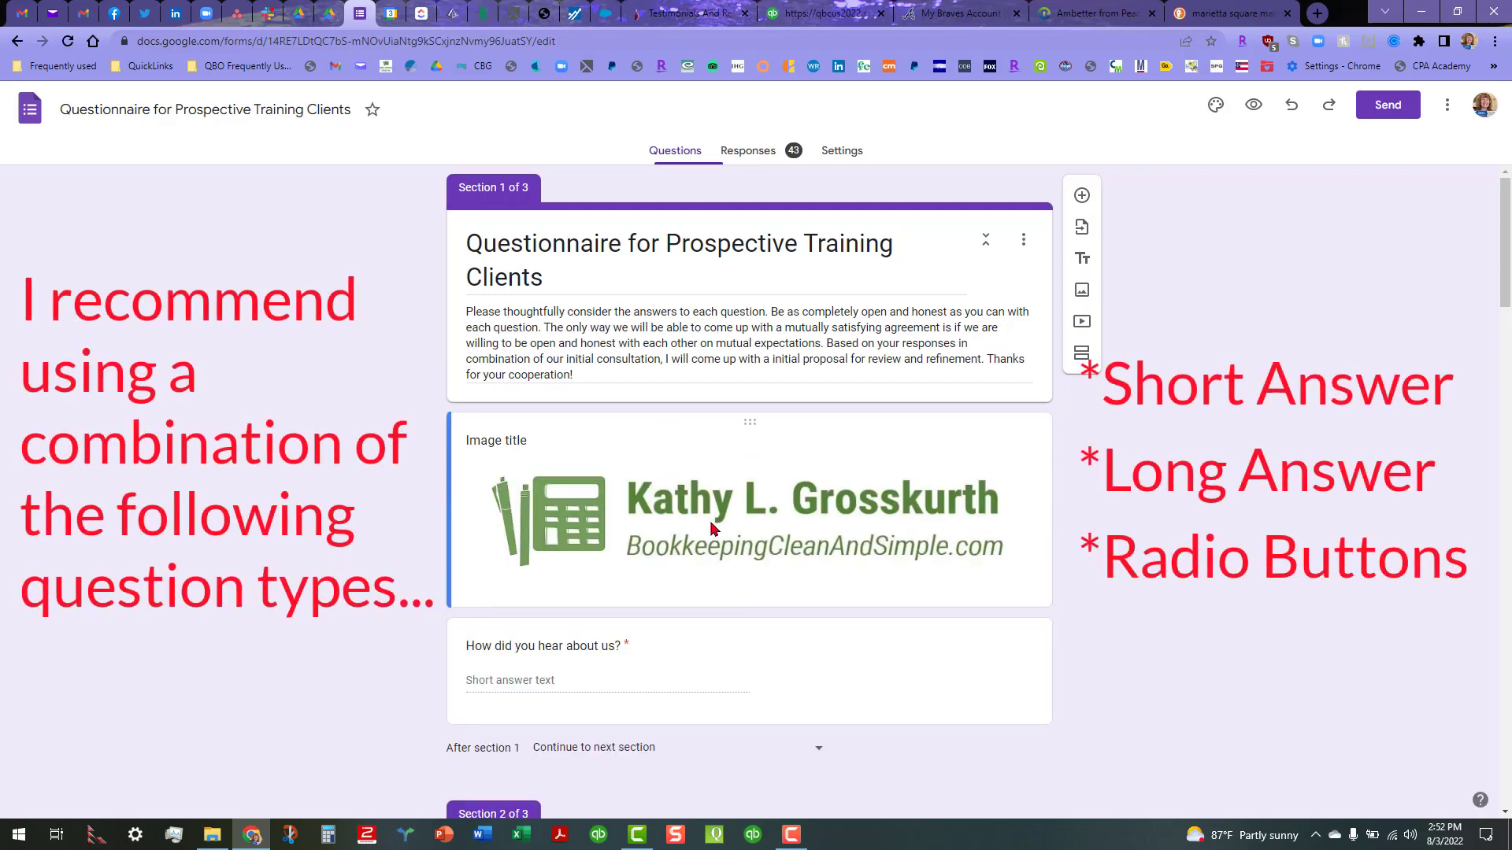
scroll(695, 530, "down", 2)
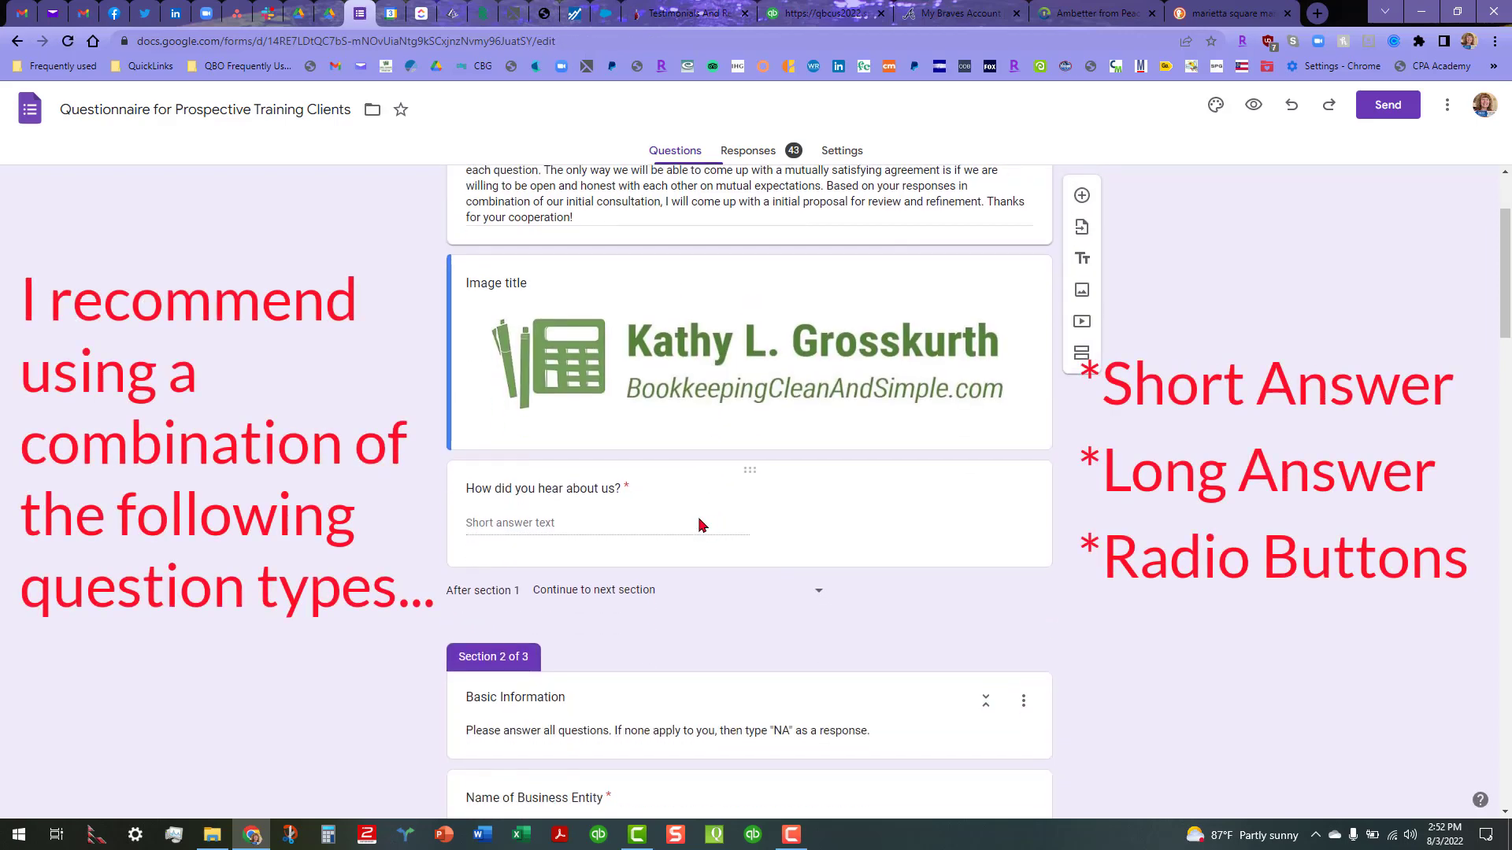
scroll(697, 529, "down", 5)
scroll(725, 529, "down", 10)
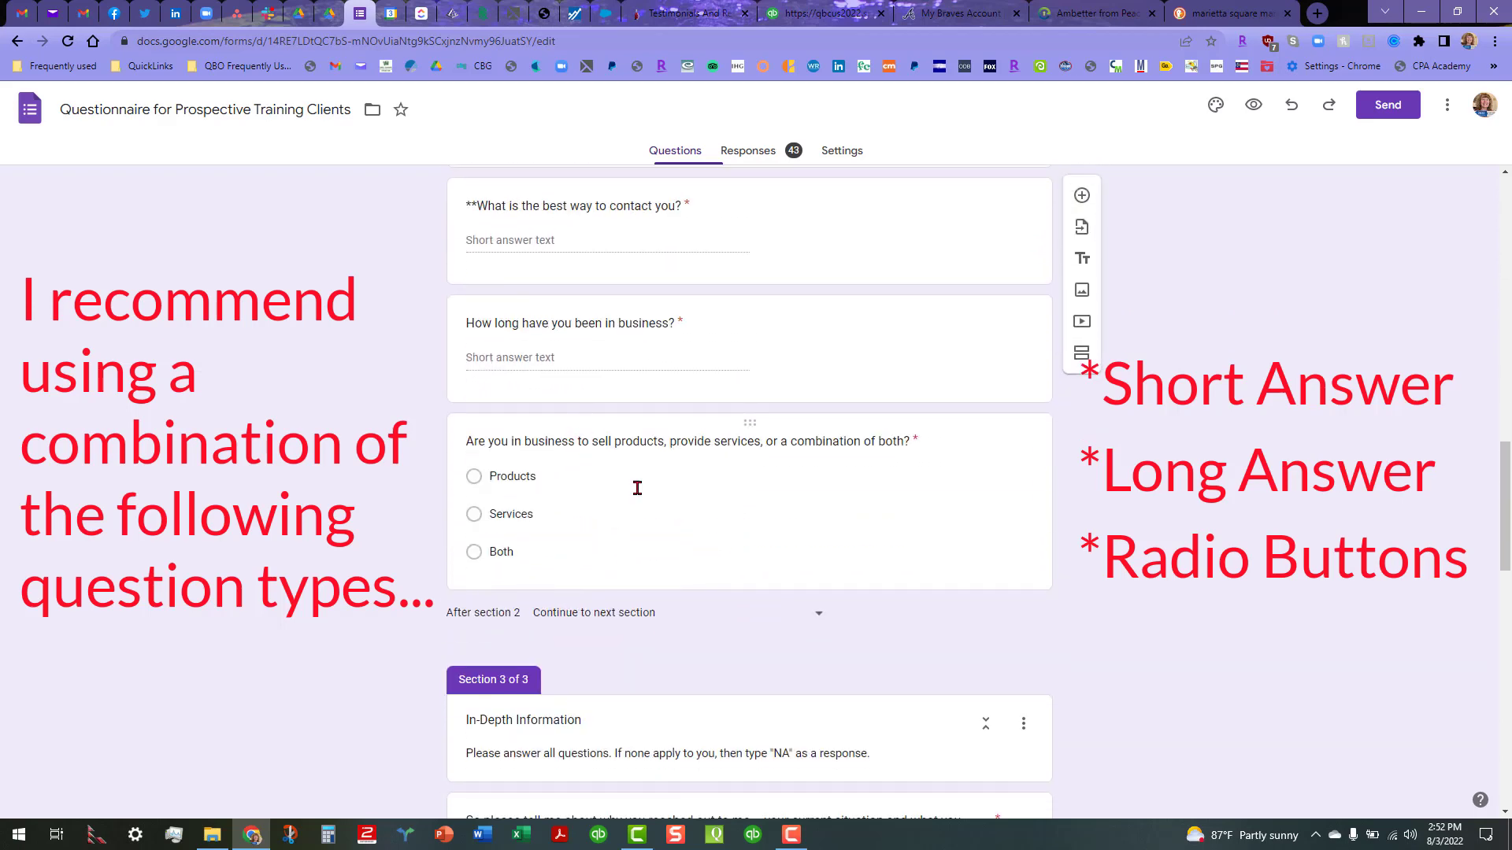
scroll(728, 535, "down", 3)
scroll(740, 558, "down", 2)
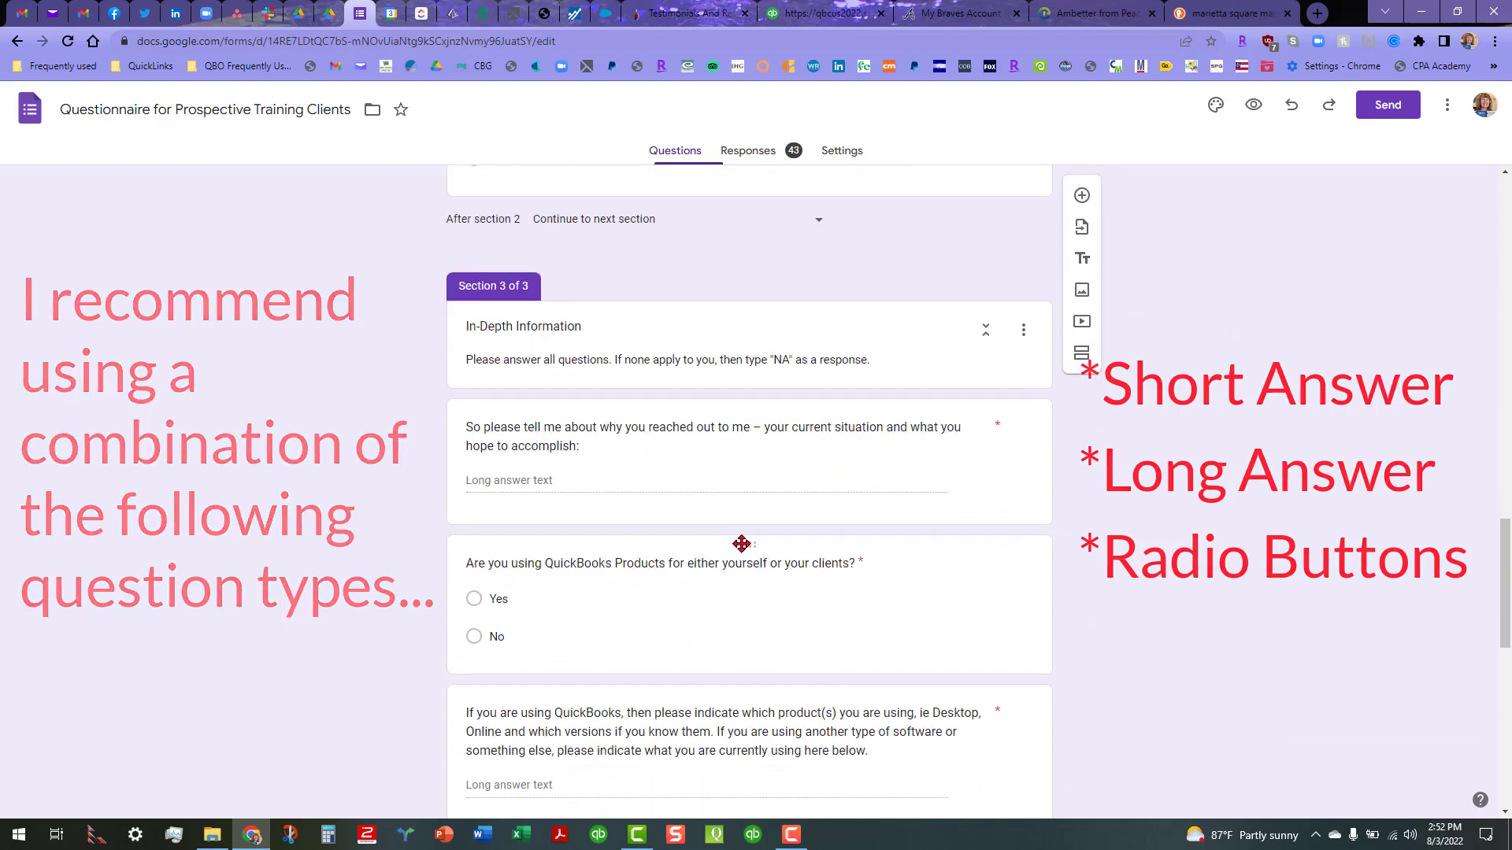
scroll(743, 543, "up", 13)
scroll(741, 544, "up", 8)
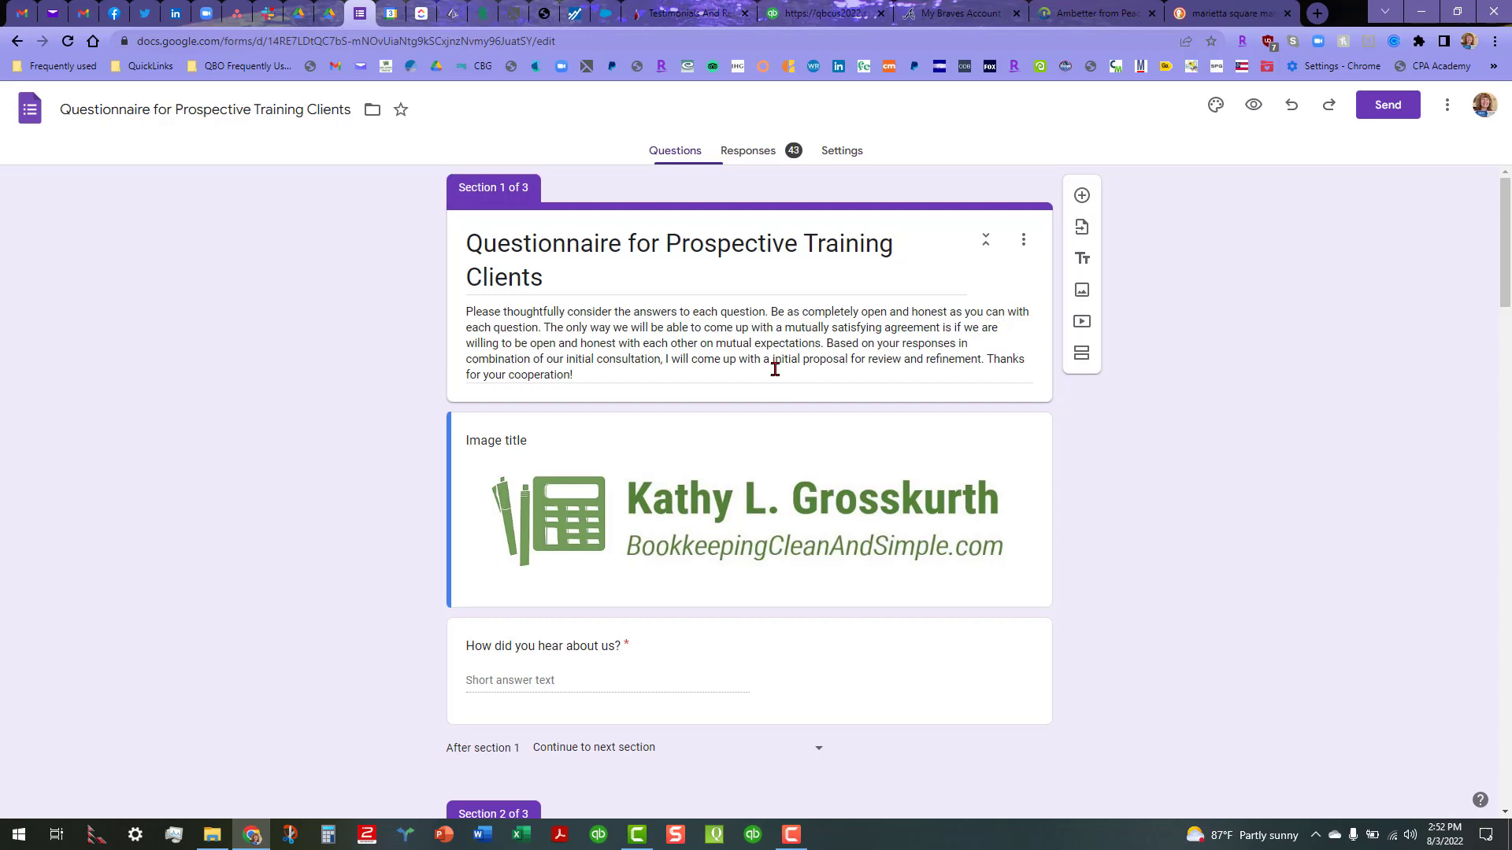
Copy the Training Clients questionnaire's shareable link from the Send dialog.
left_click(1392, 116)
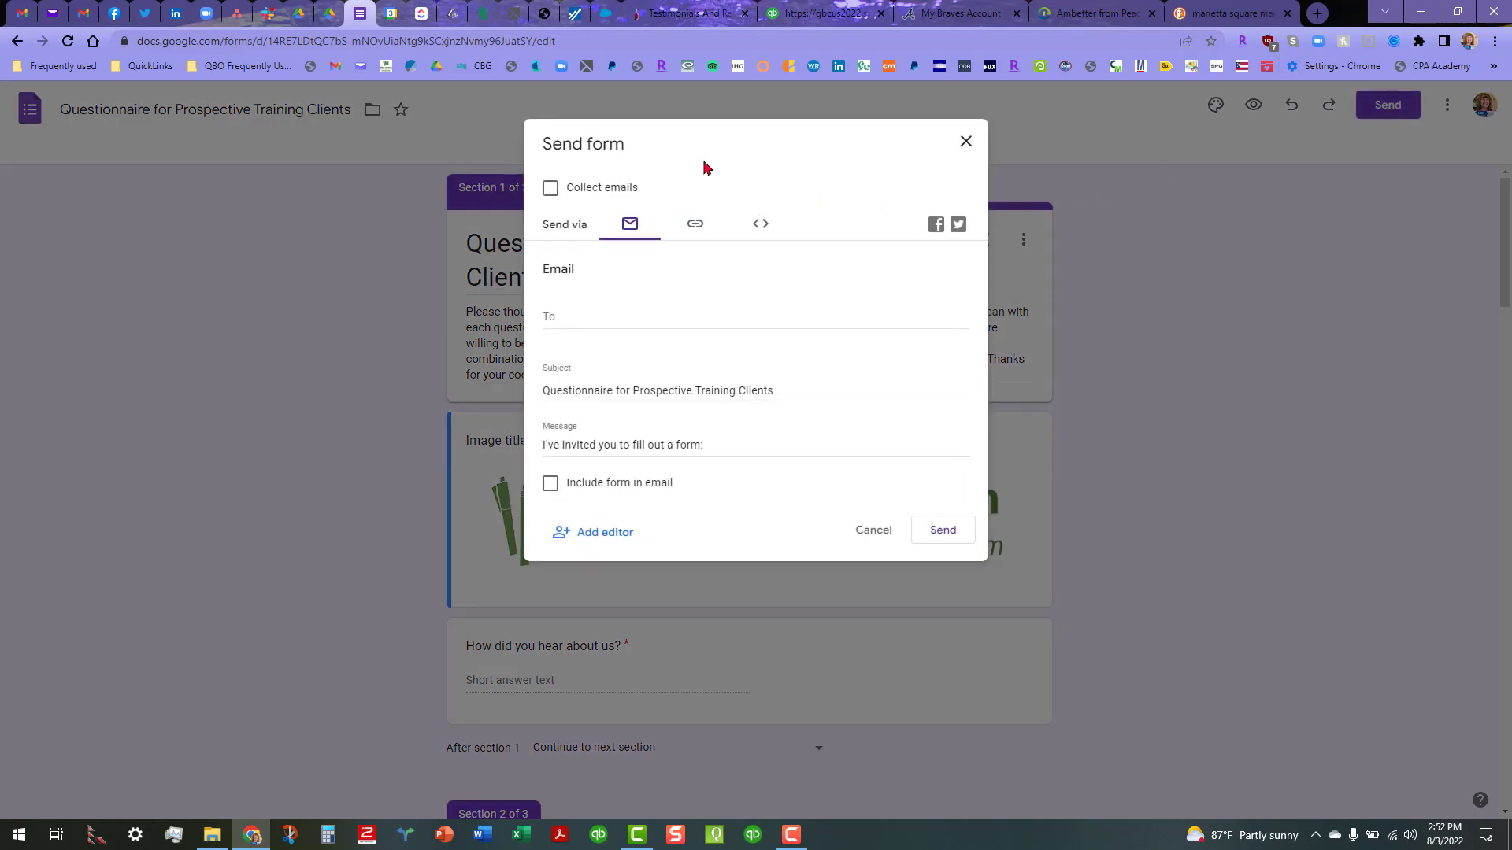
left_click(694, 226)
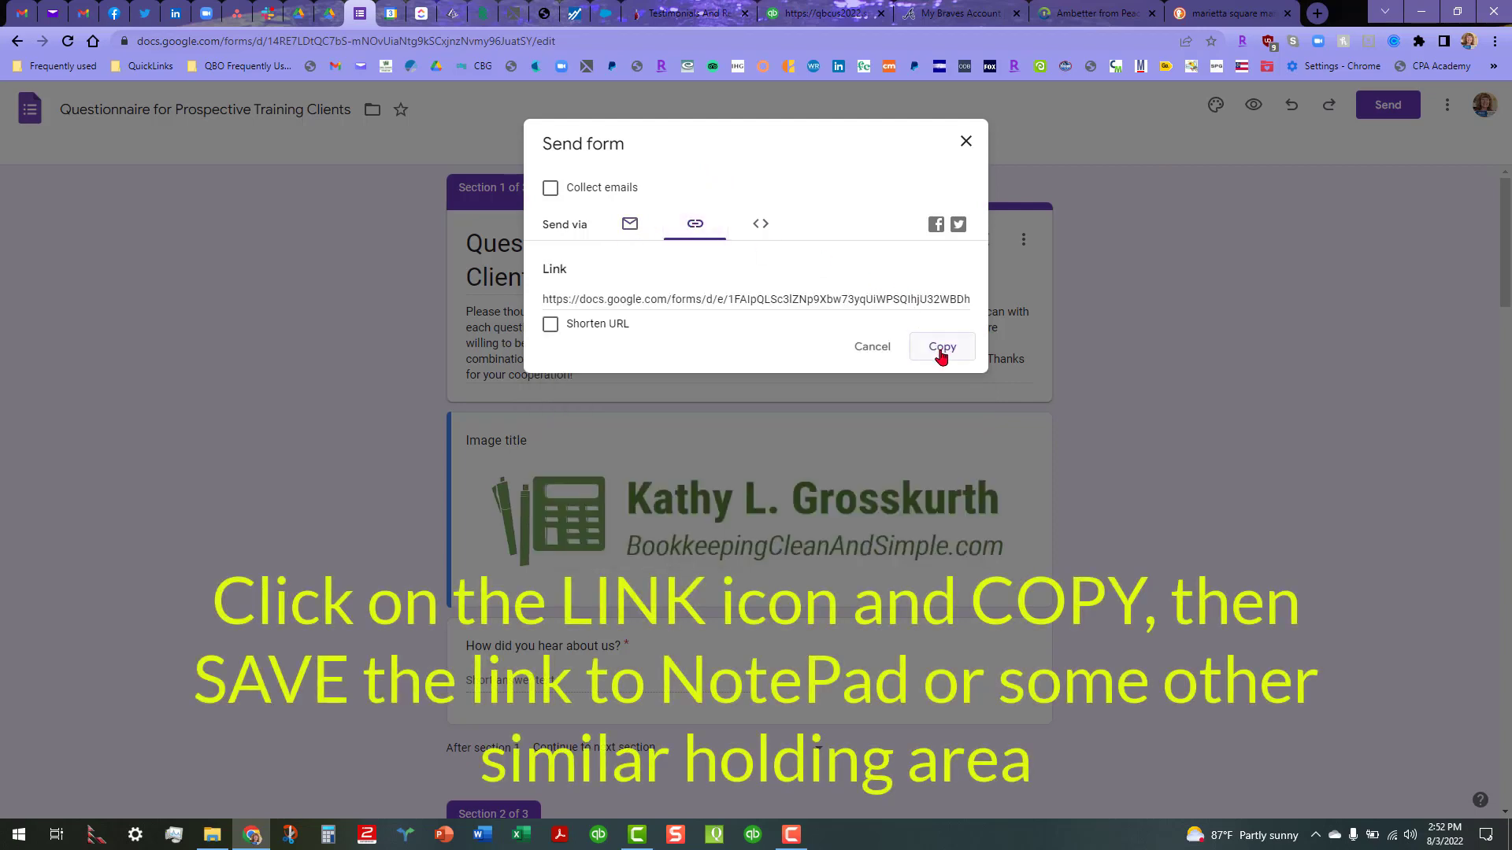
left_click(942, 352)
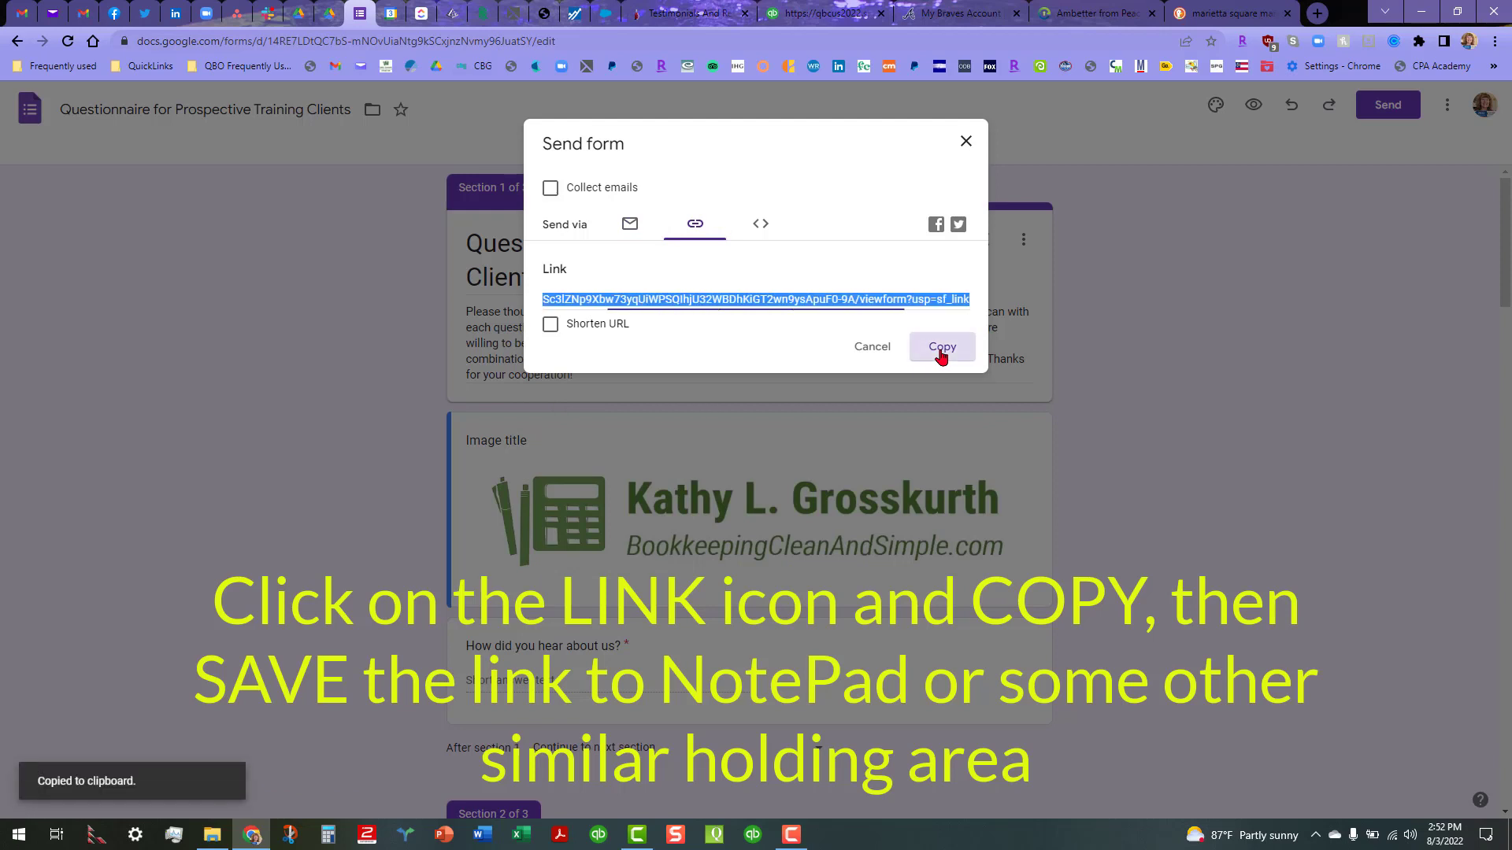
left_click(965, 143)
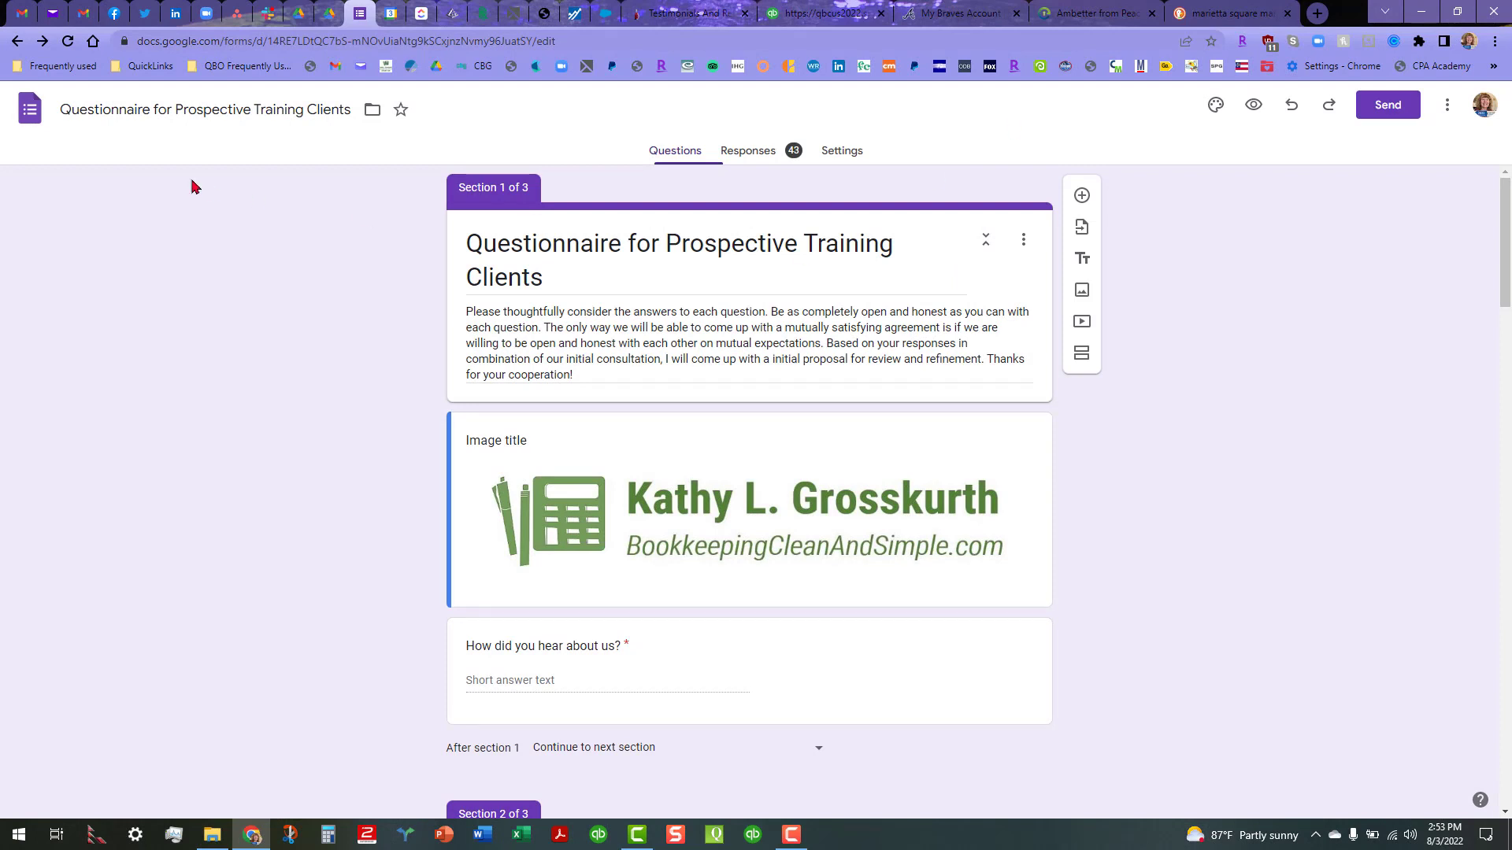
Open the Questionnaire for Prospective Clients form from Forms home and copy its shareable link.
left_click(31, 111)
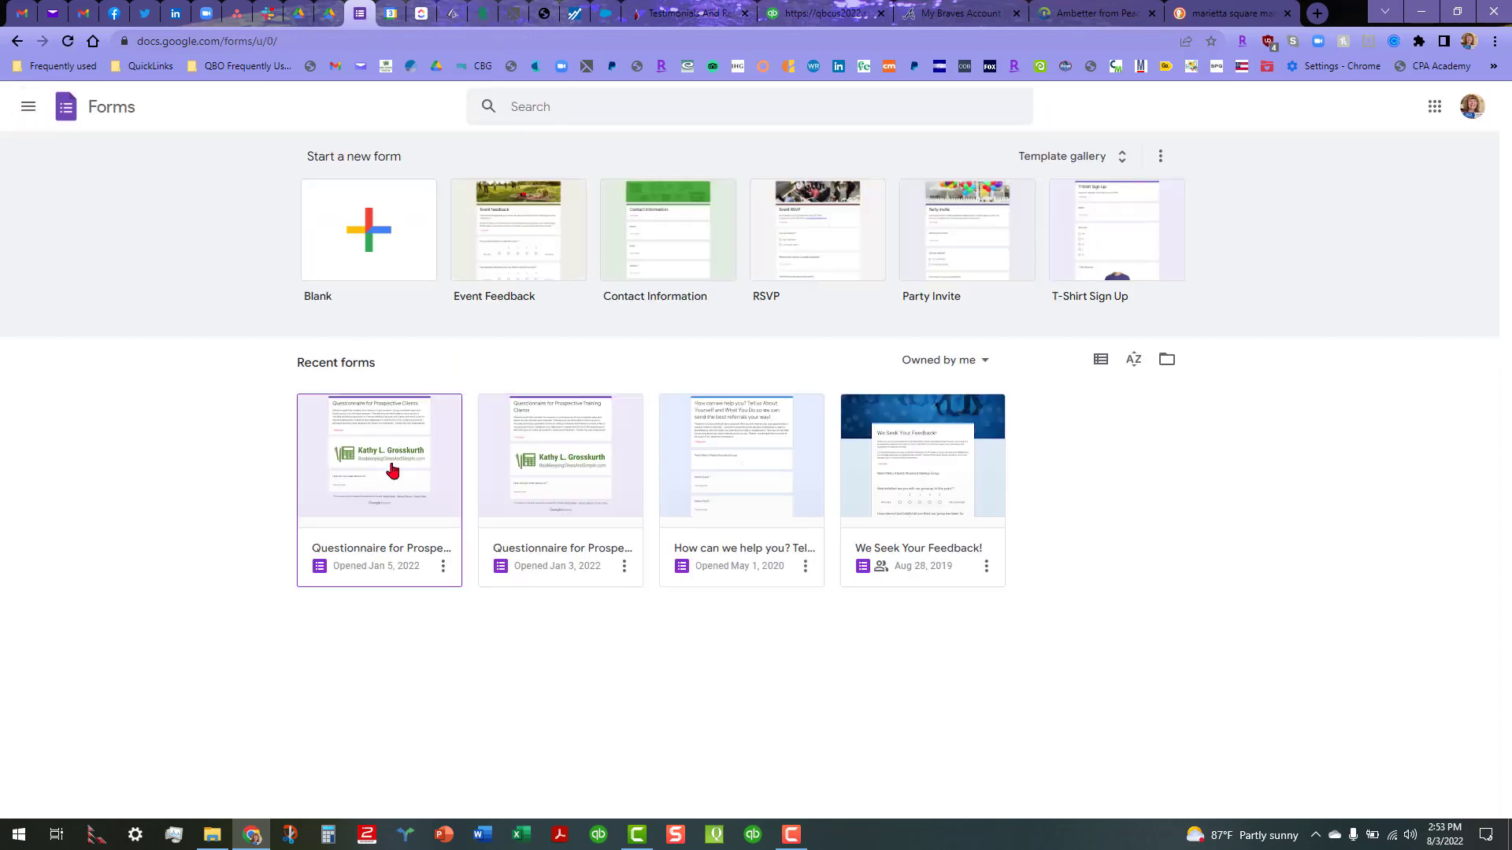
left_click(392, 470)
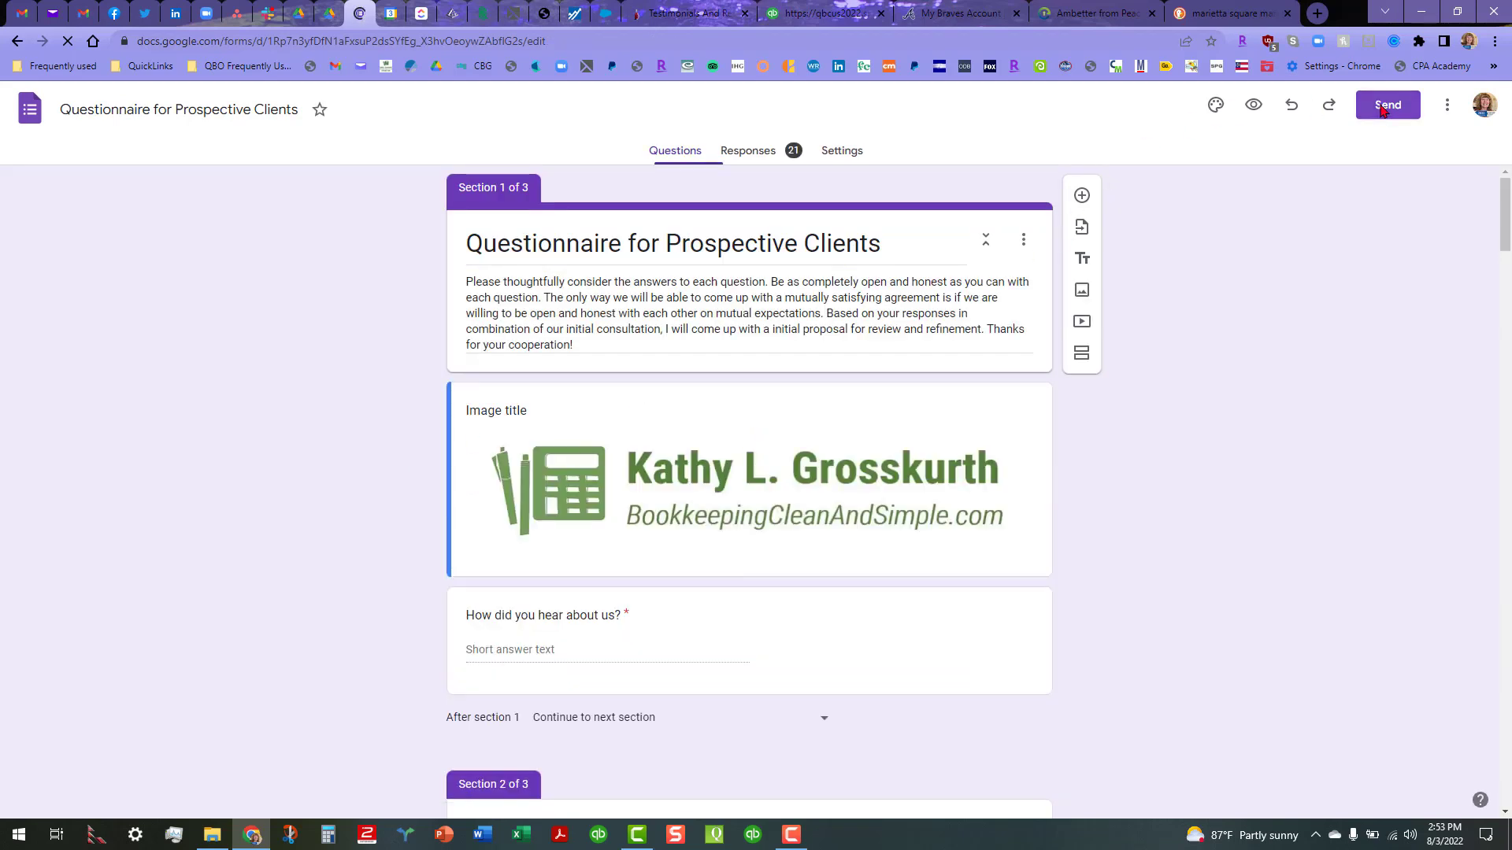
left_click(1384, 110)
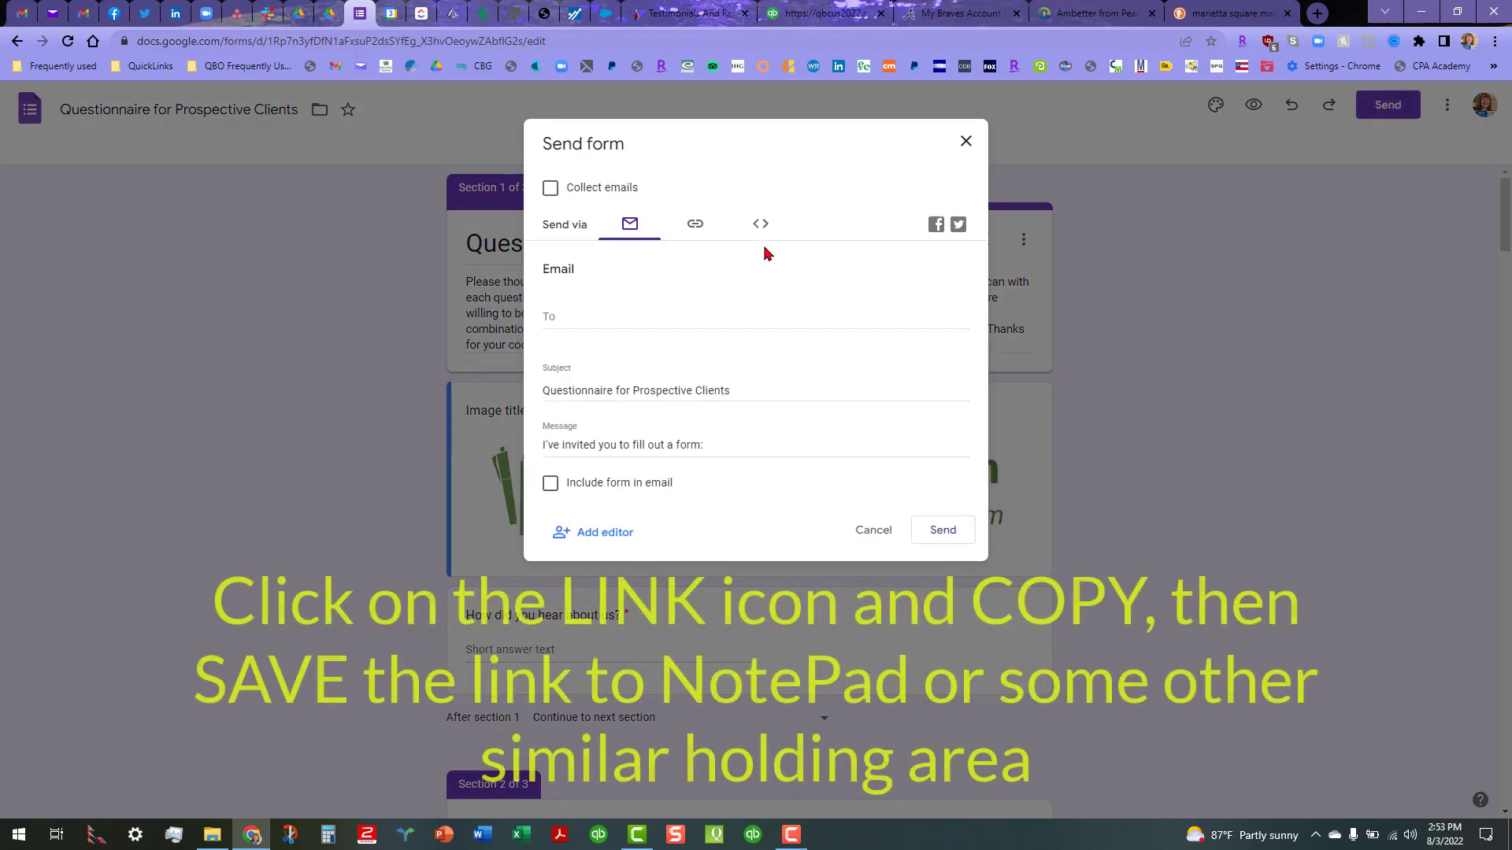
left_click(696, 226)
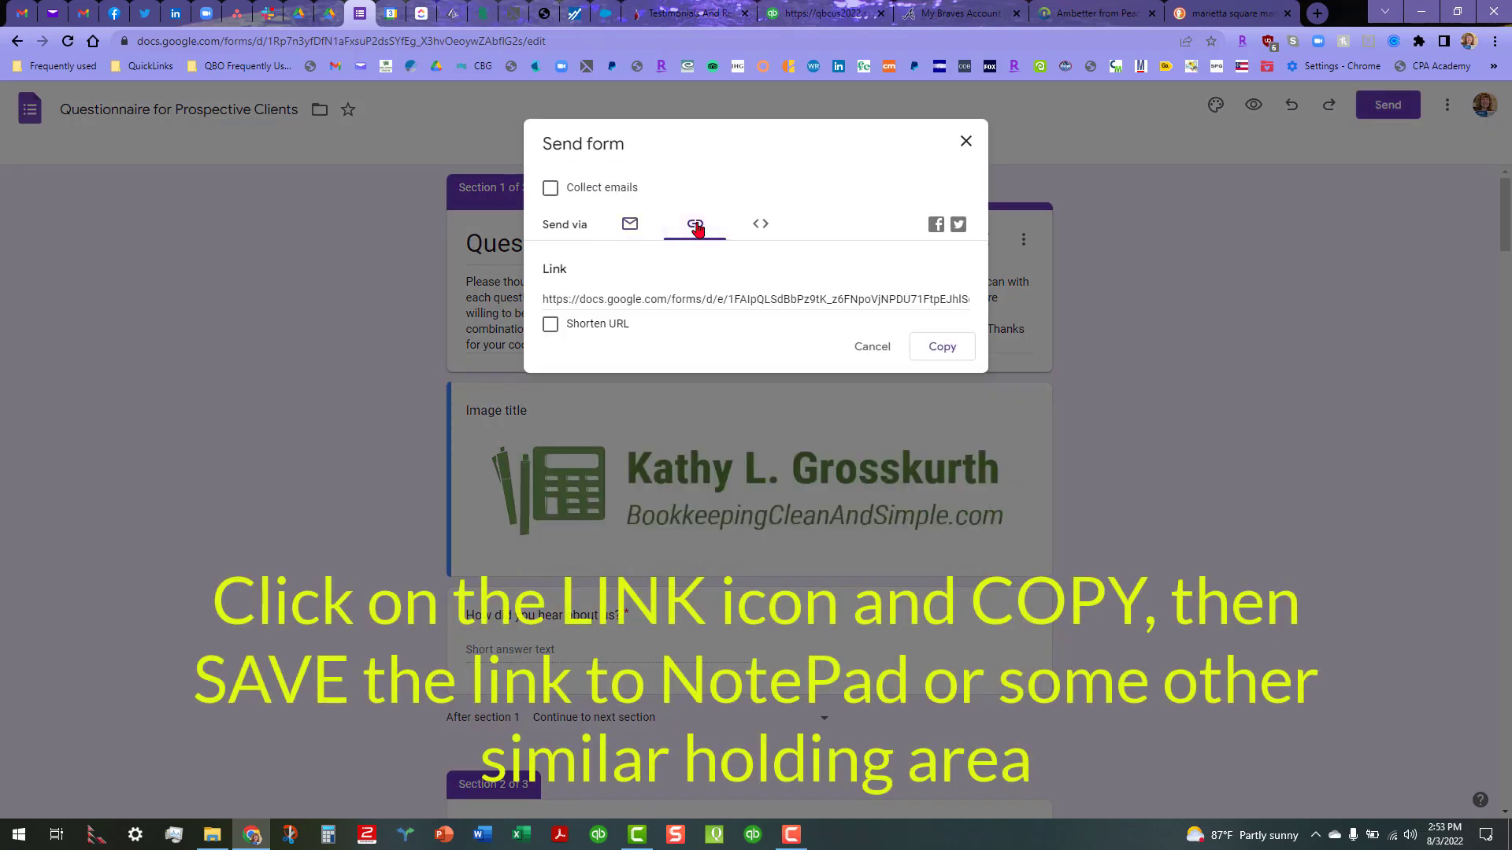
left_click(939, 352)
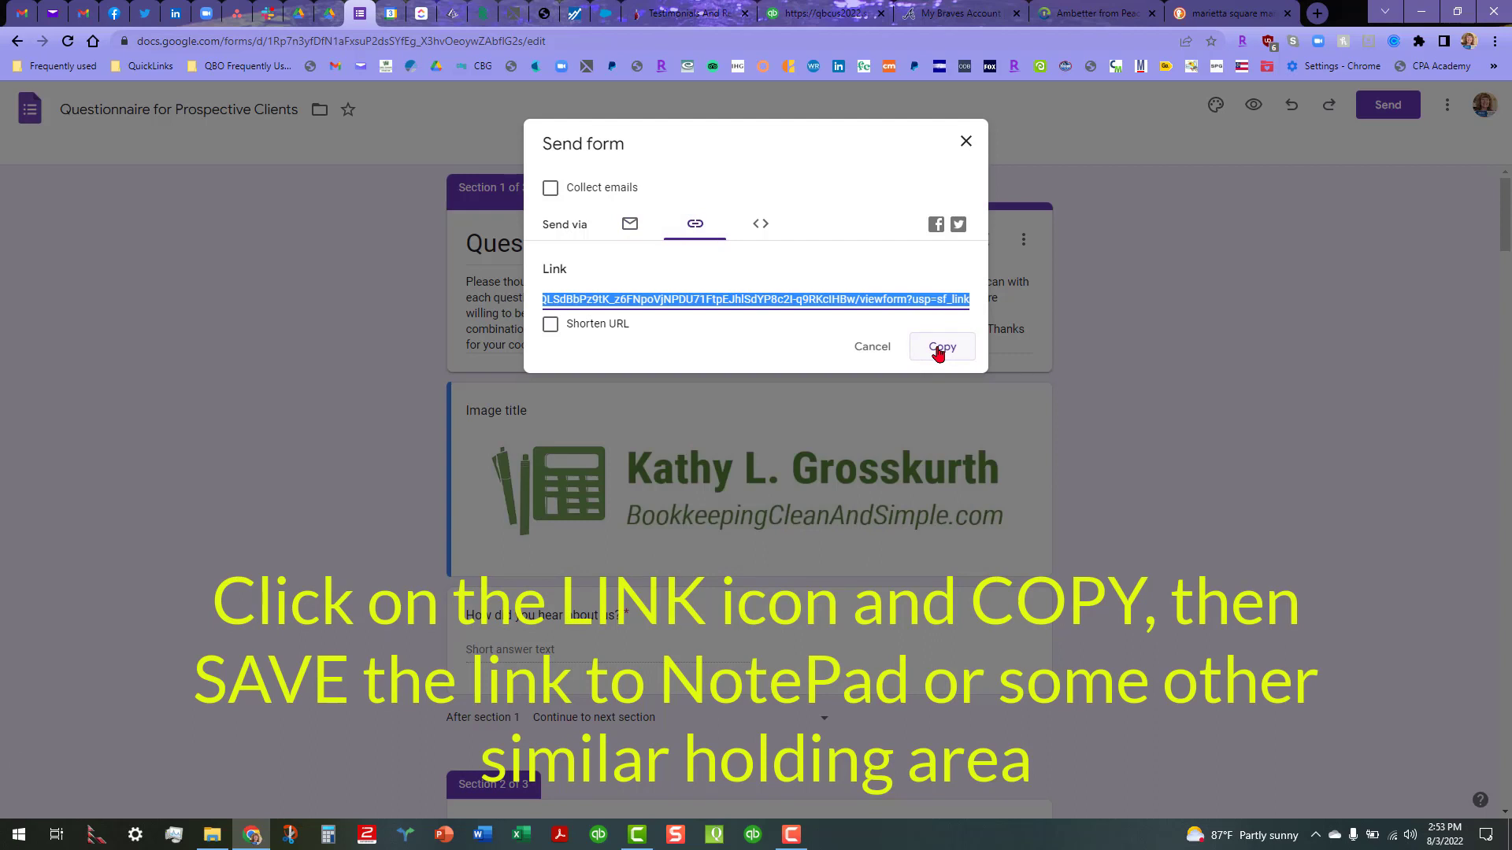
left_click(966, 144)
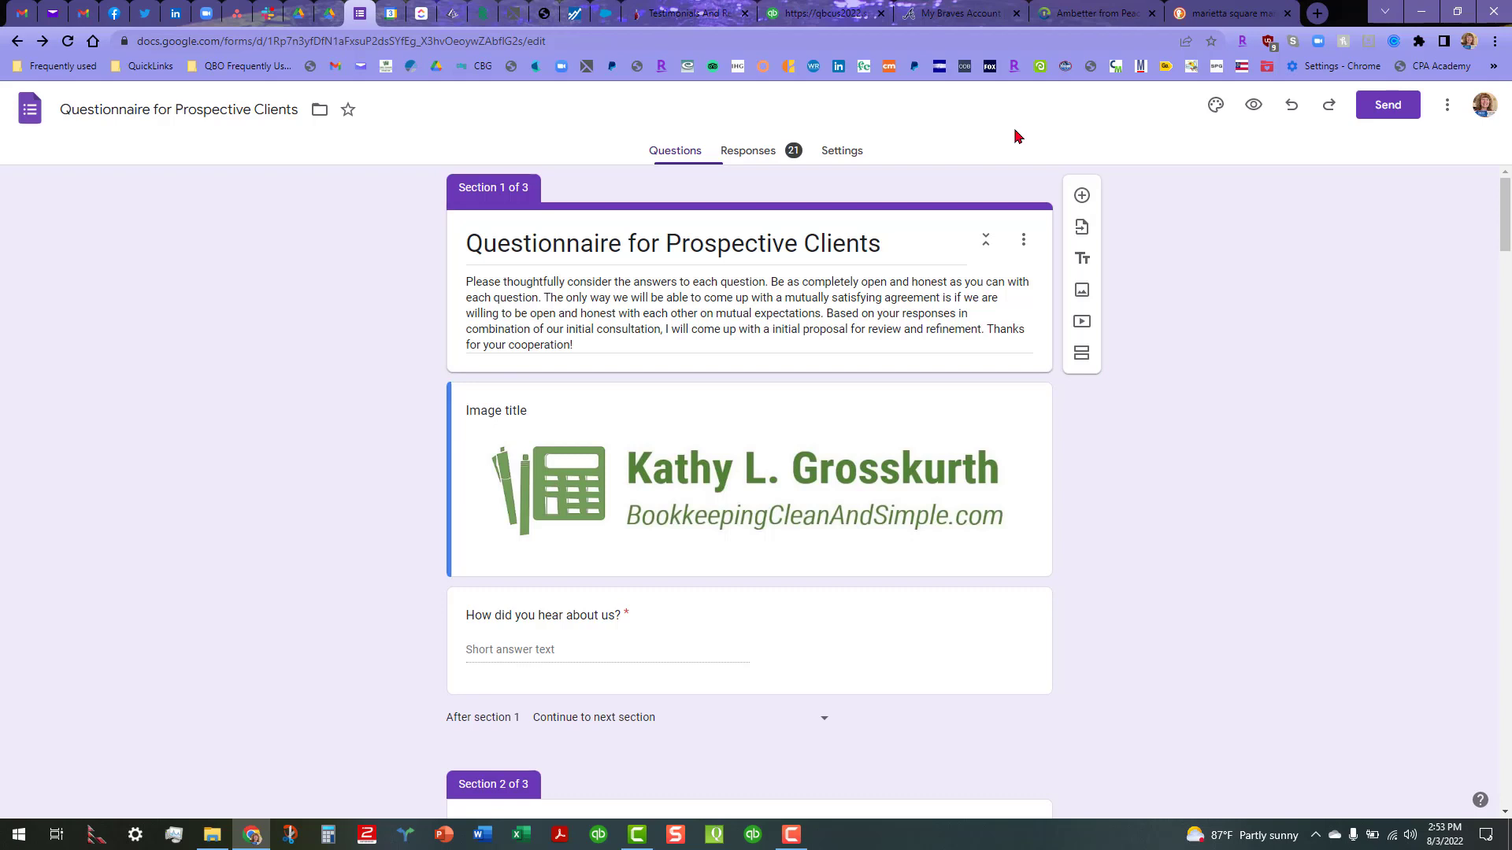
Open the 45 Min. FREE initial consultation (First-Timers Only) event type for editing.
left_click(30, 112)
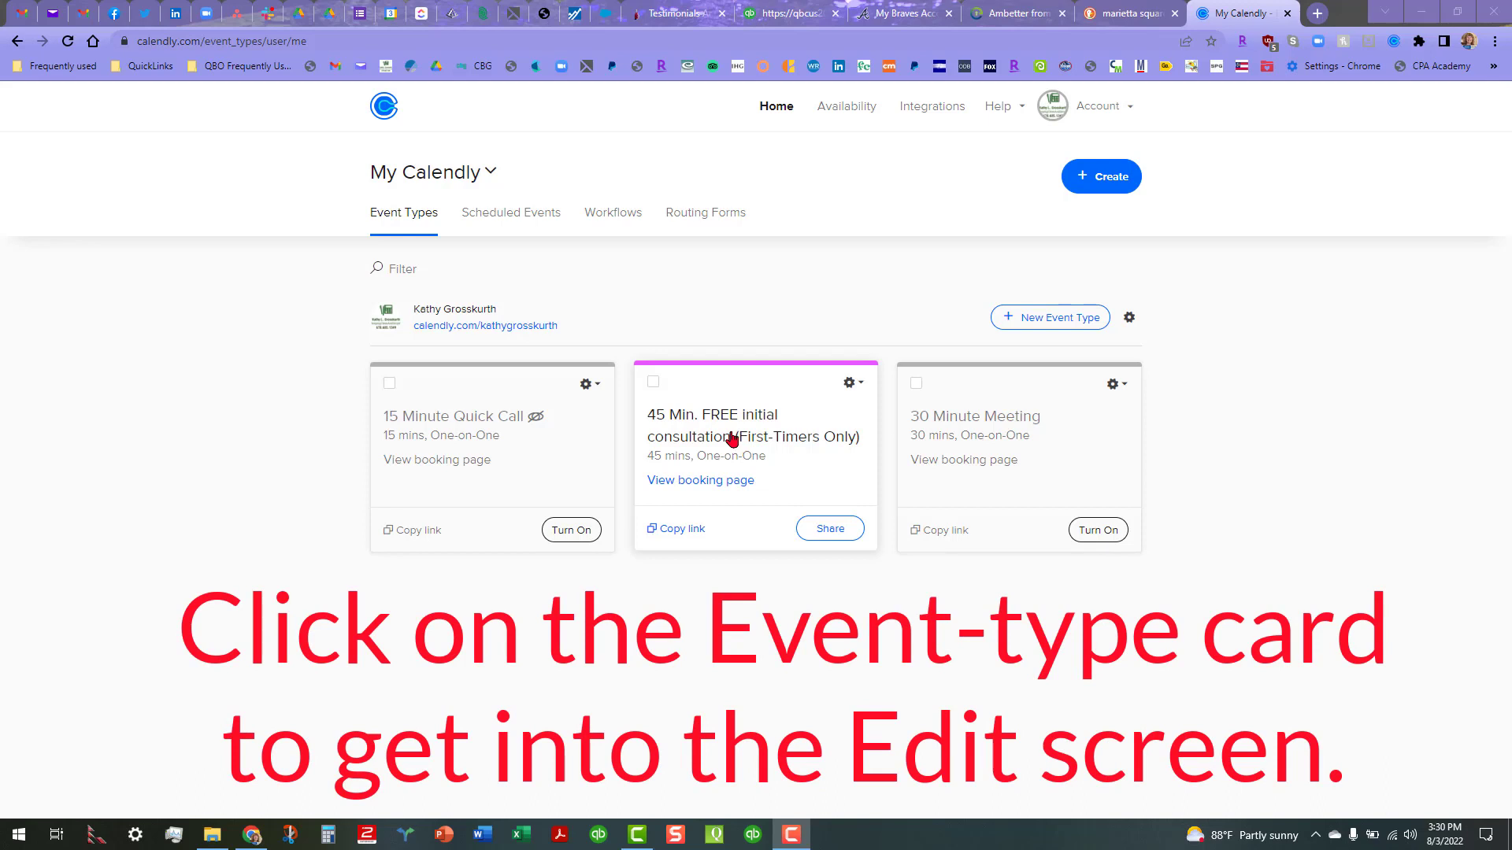
left_click(731, 439)
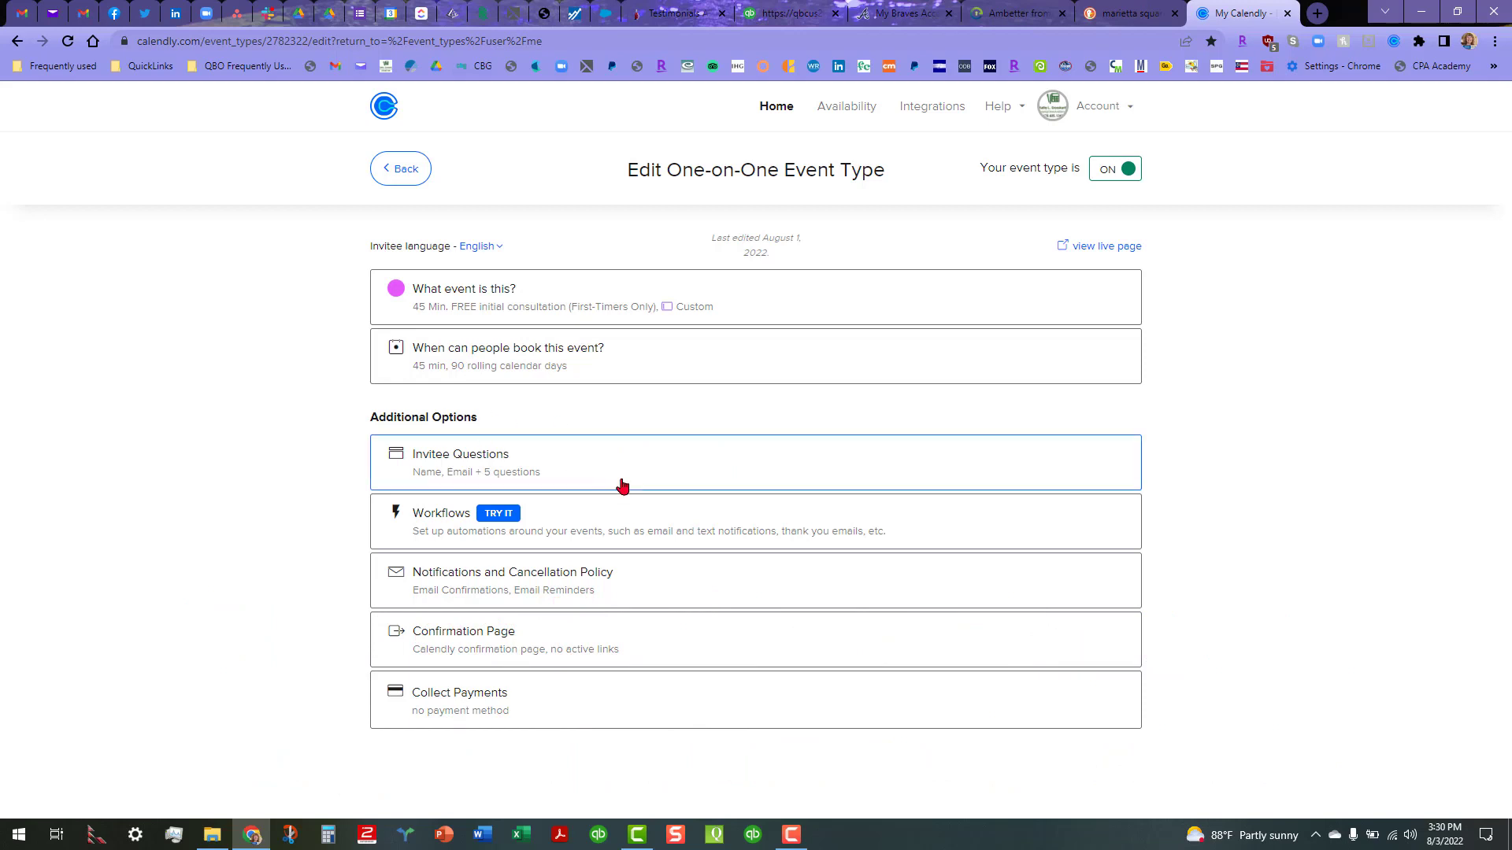
Expand Invitee Questions and review the five questions, including the one with both questionnaire links.
left_click(716, 471)
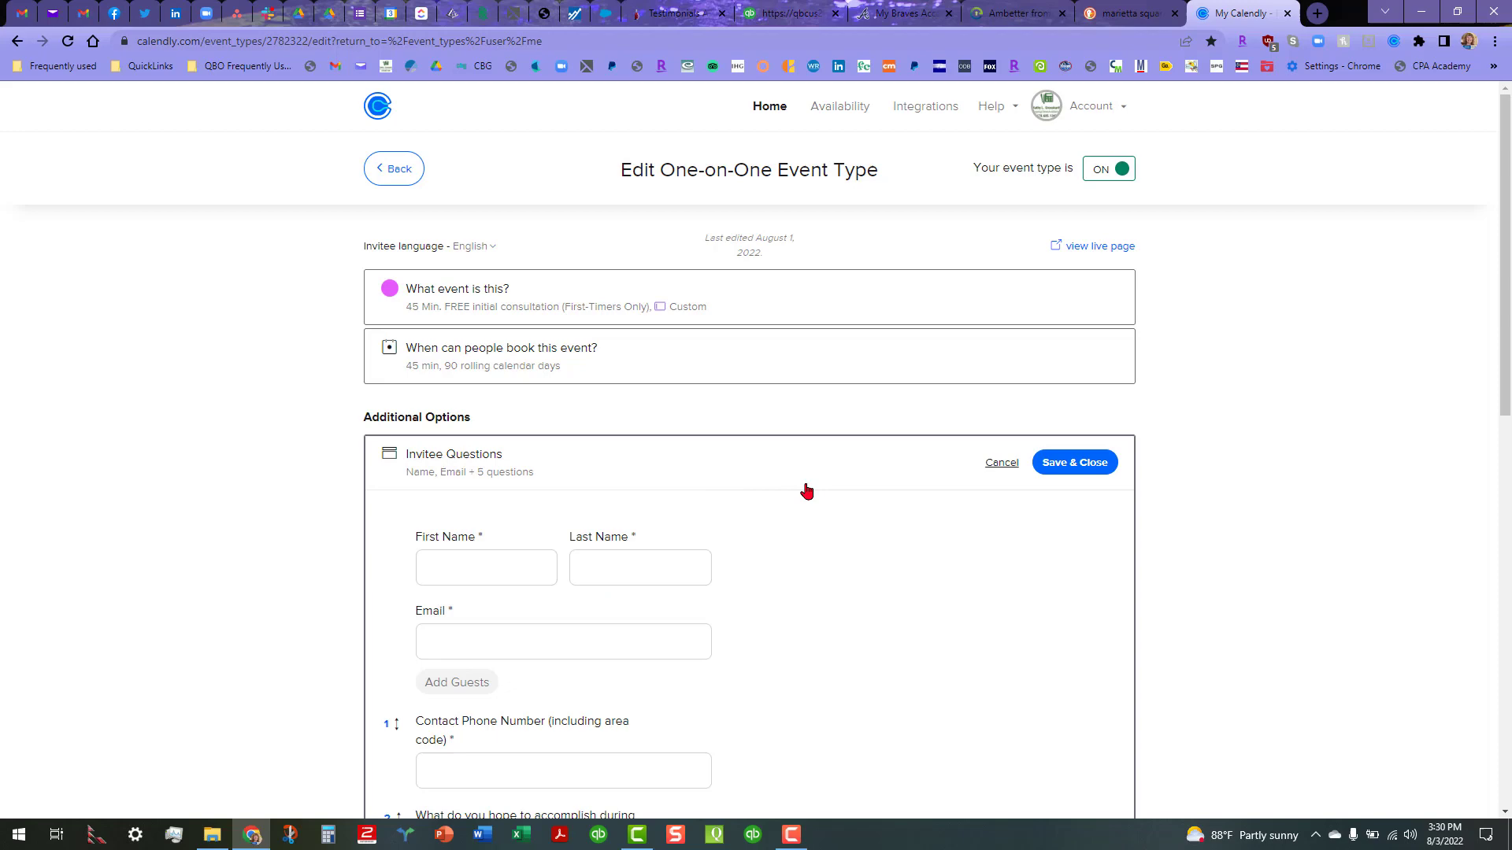
scroll(817, 486, "down", 4)
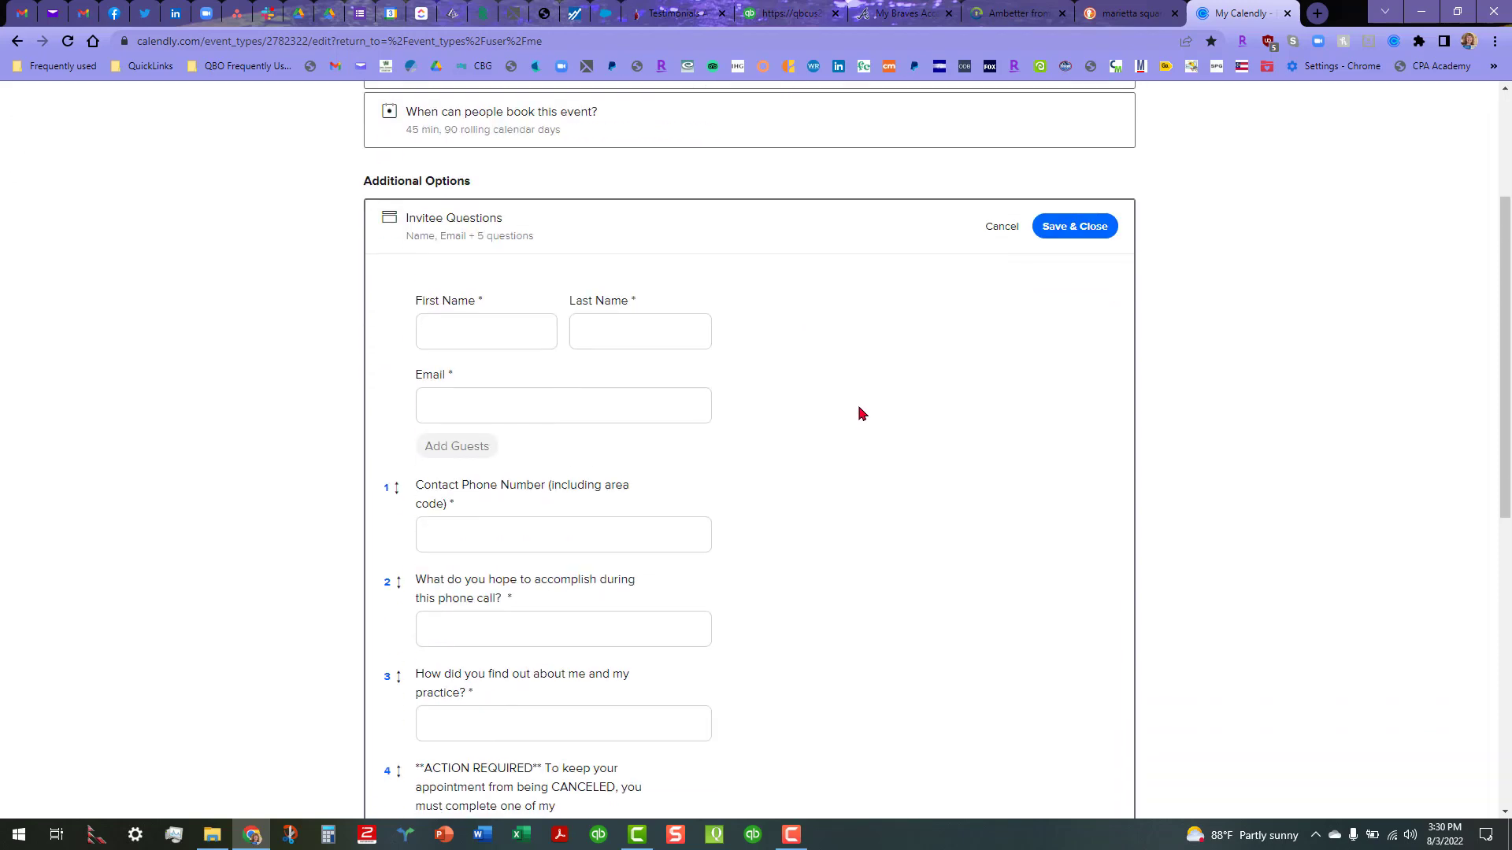
scroll(862, 413, "down", 5)
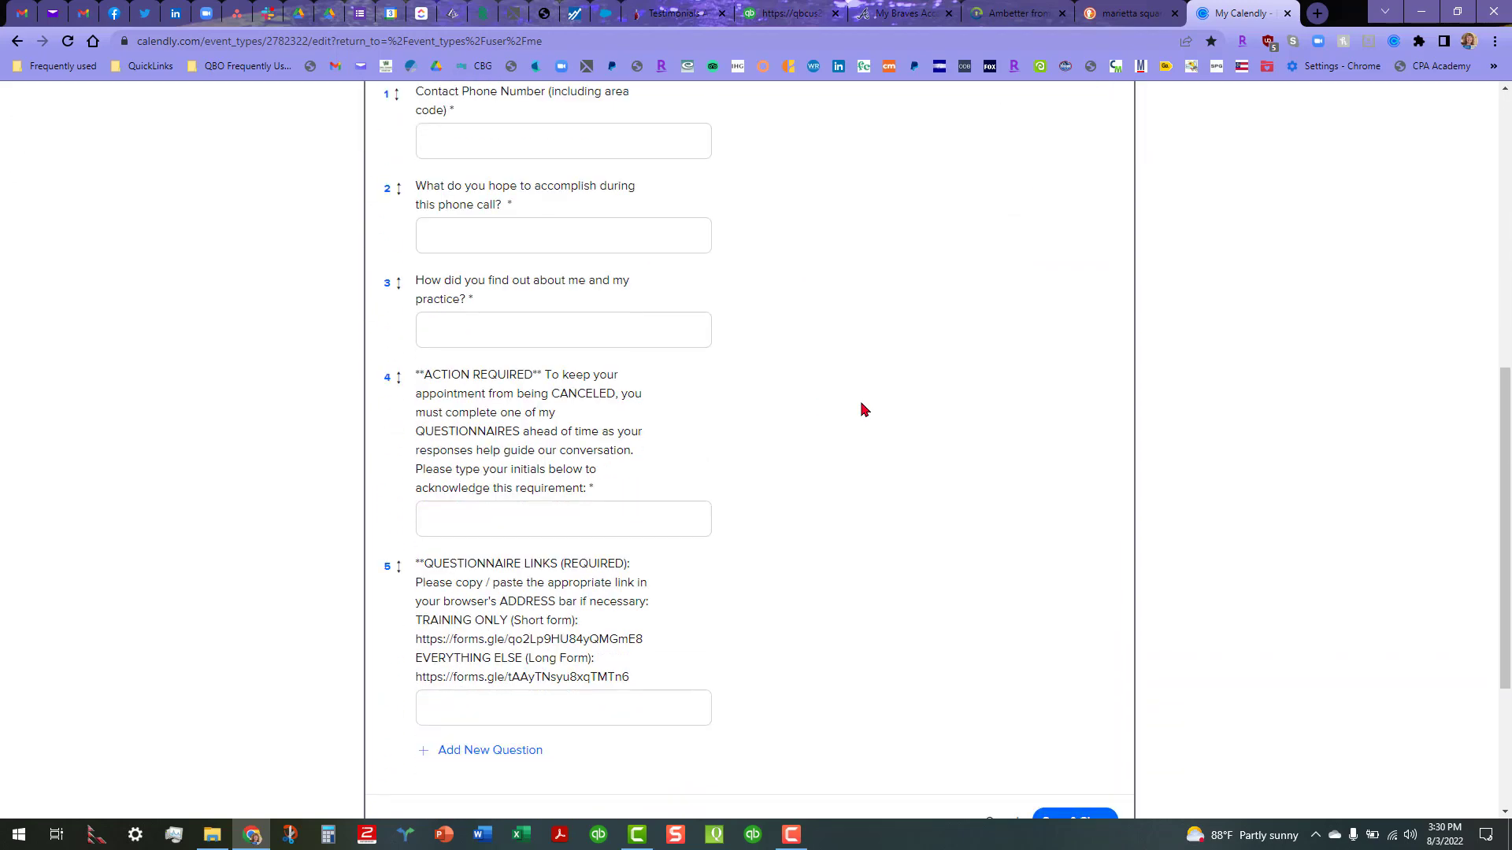
scroll(861, 409, "up", 4)
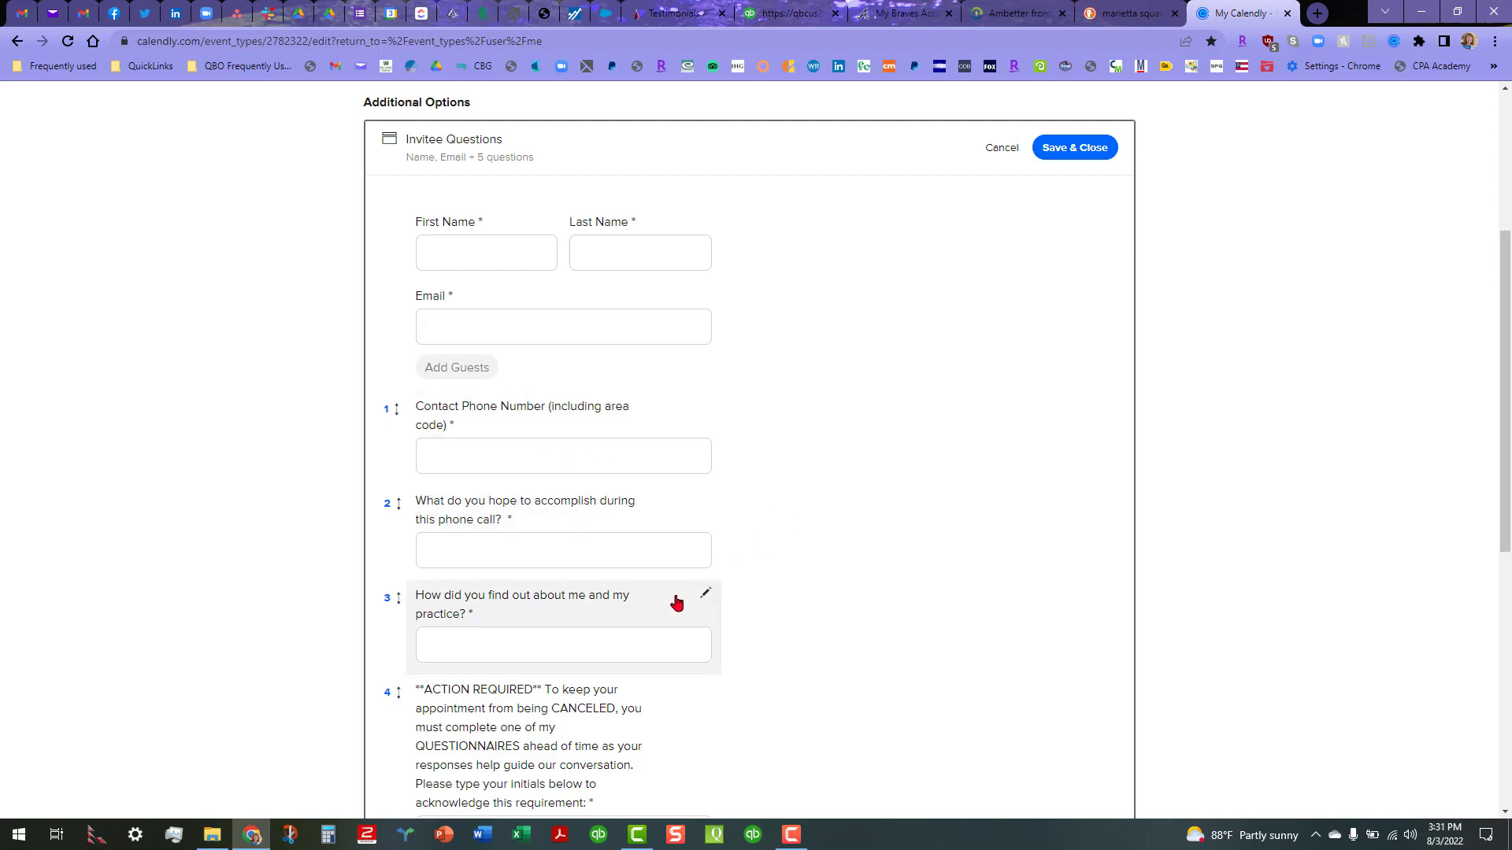
scroll(670, 598, "down", 1)
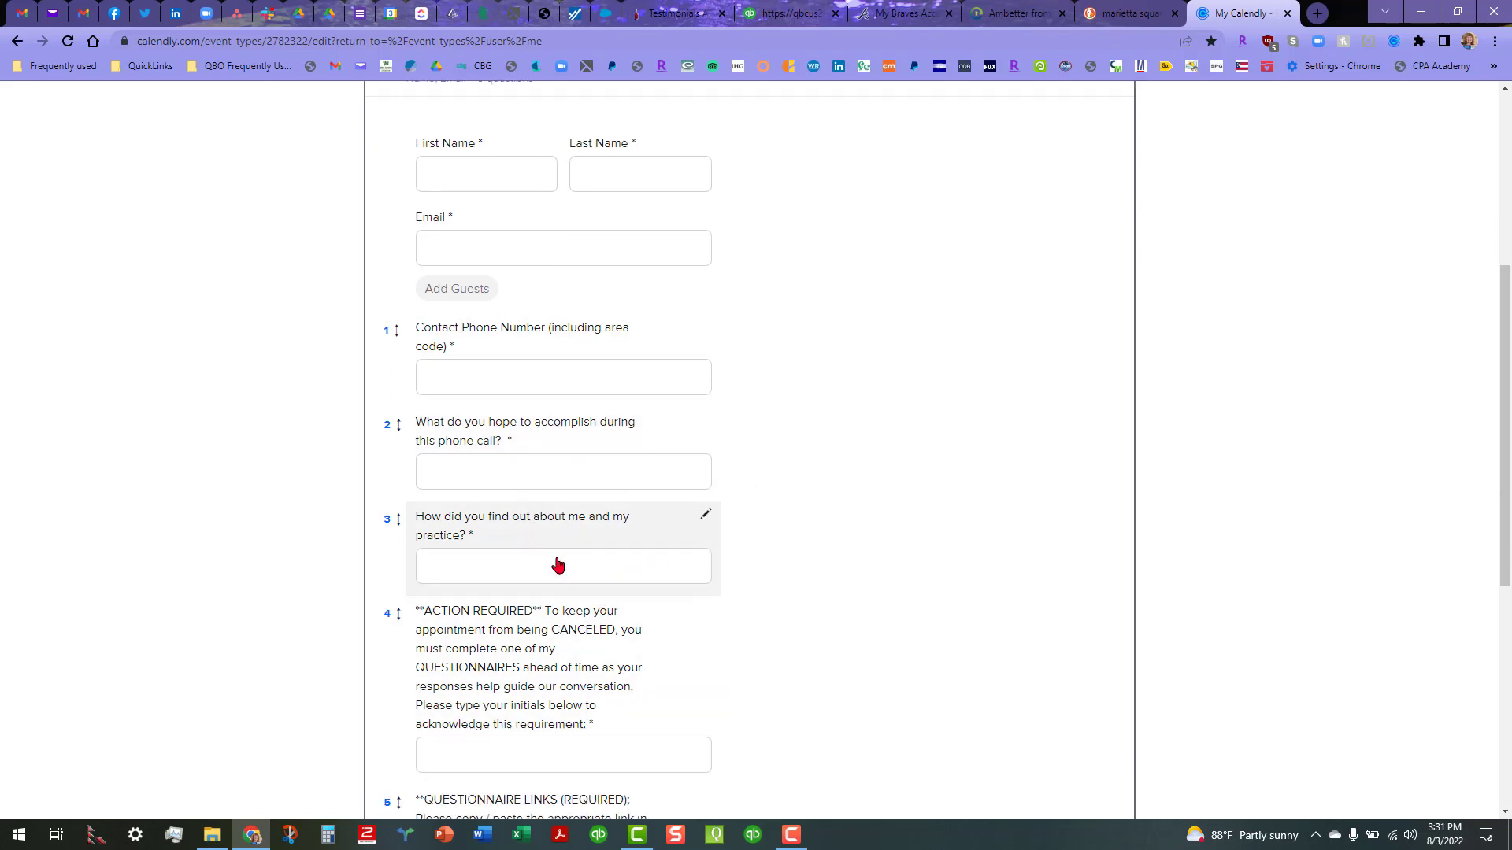
scroll(586, 642, "down", 2)
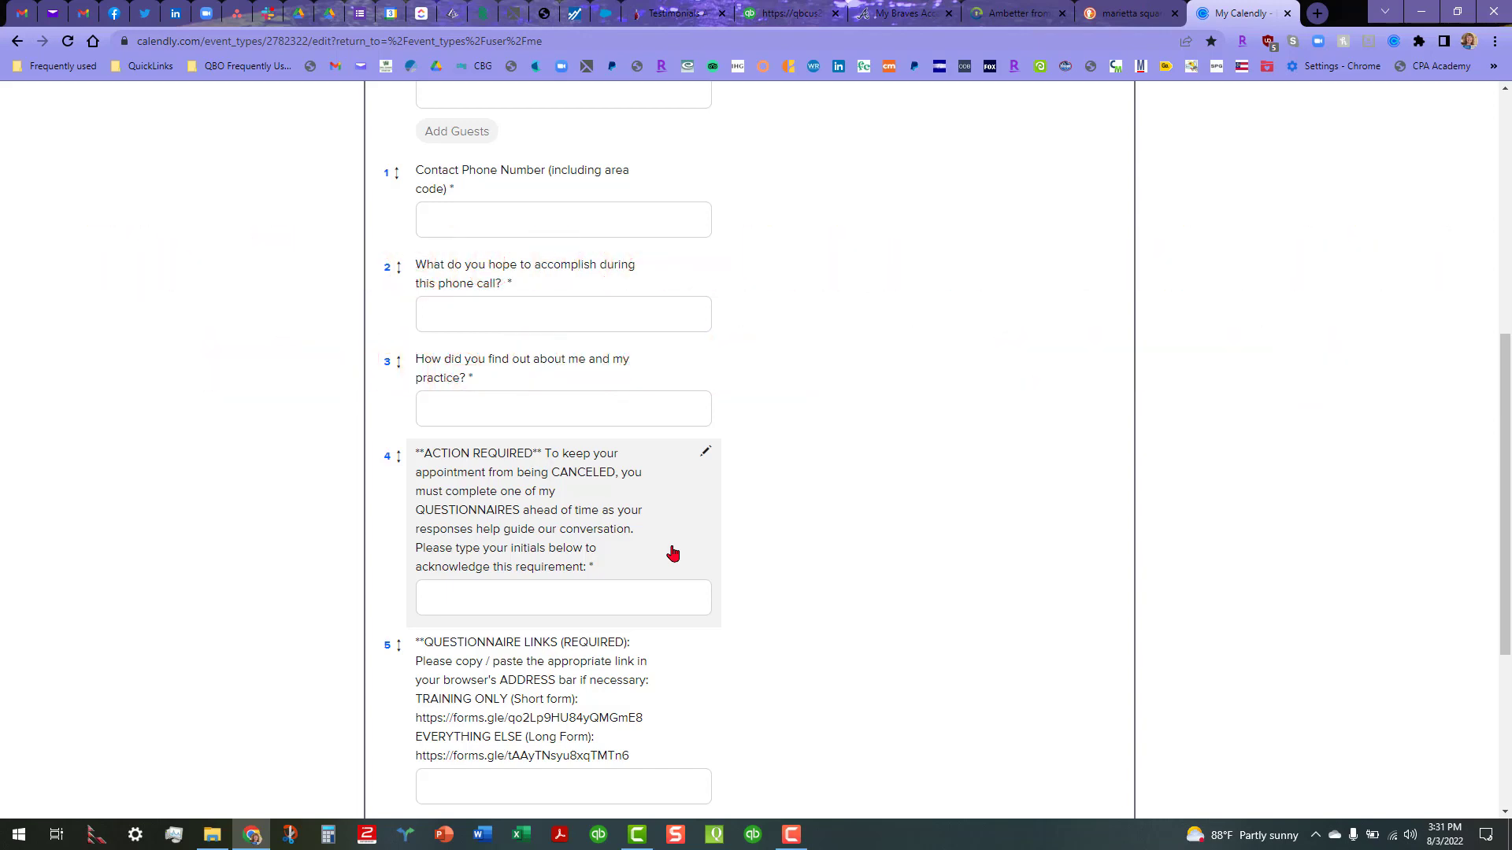
scroll(699, 632, "down", 2)
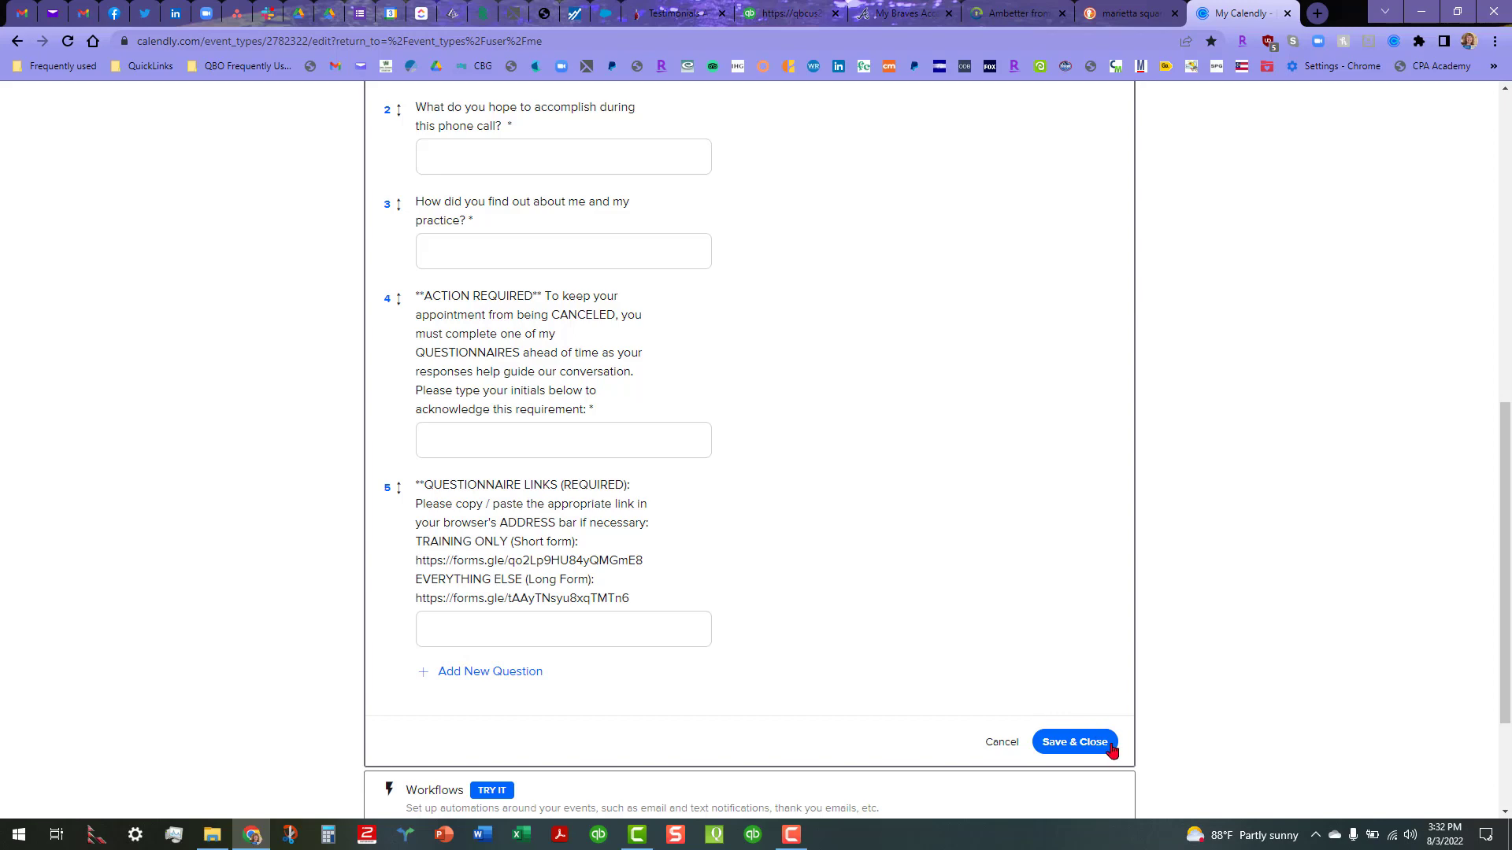
scroll(1307, 351, "up", 8)
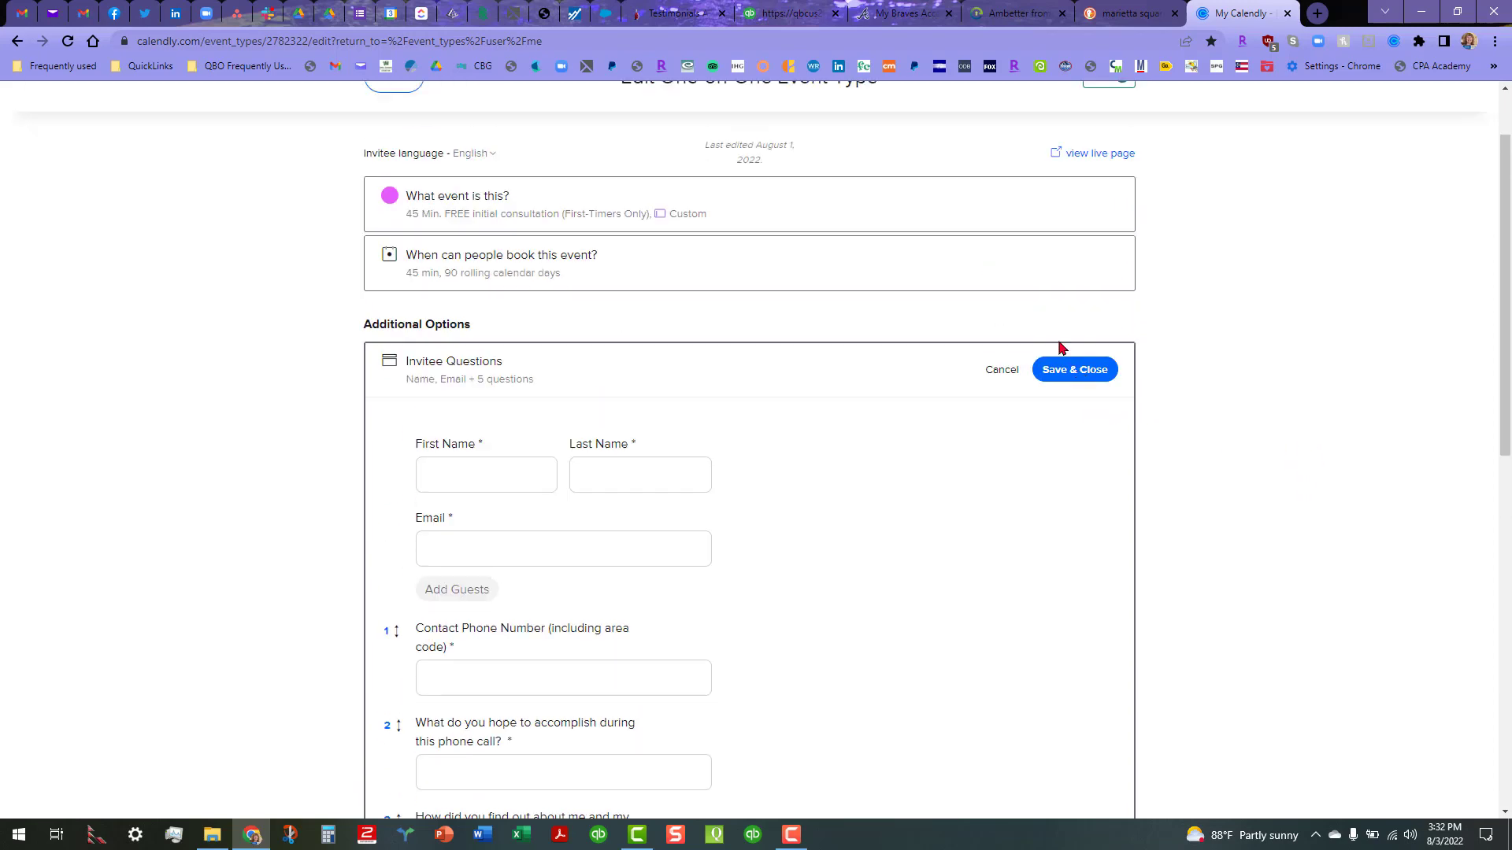
Close the questions editor unchanged, then pick Tuesday, August 30 at 10:30am on the live page.
left_click(1002, 389)
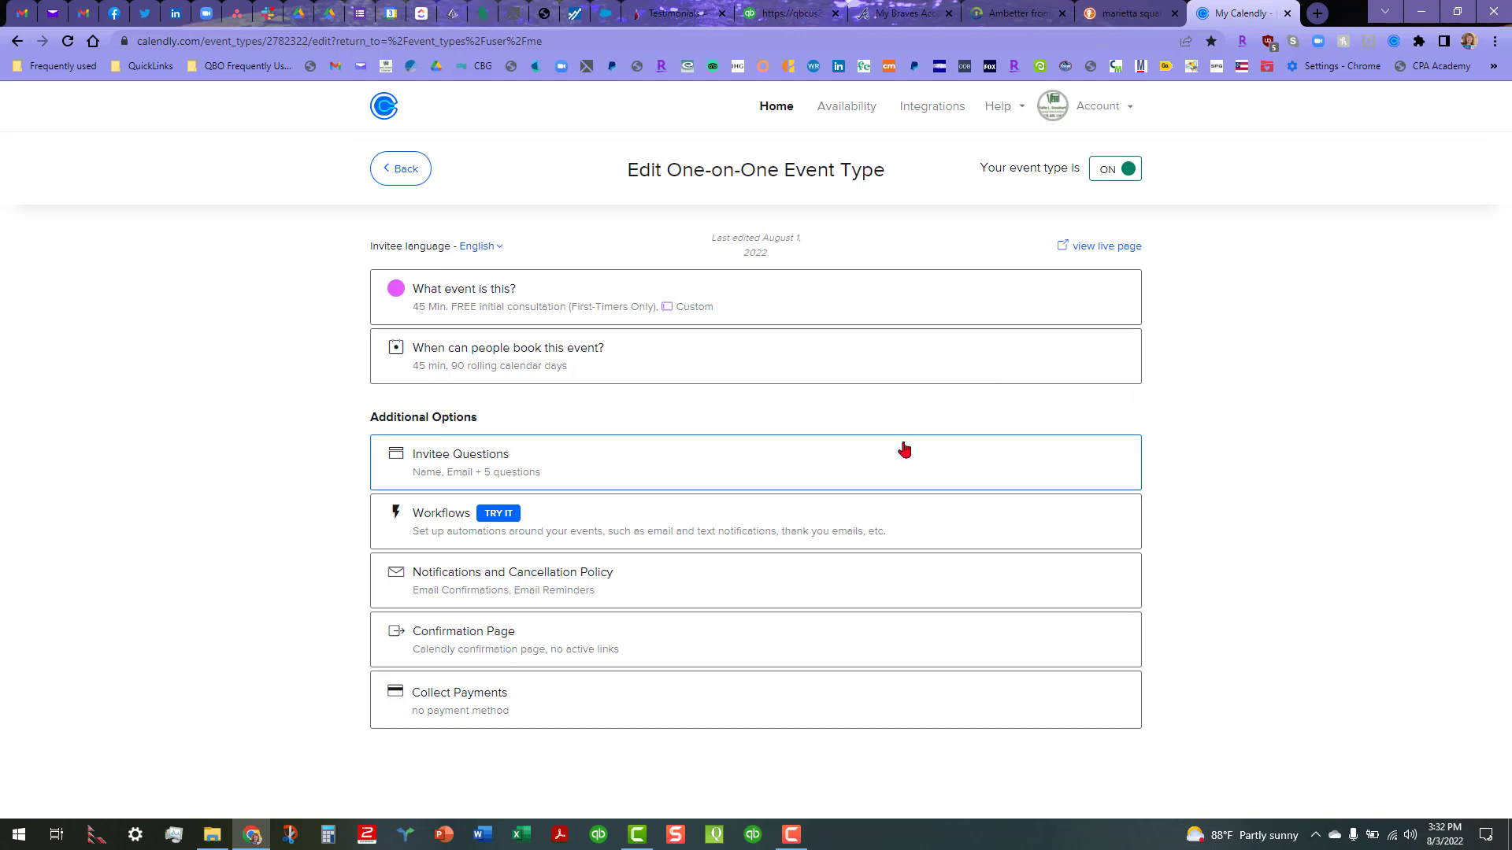
left_click(1121, 249)
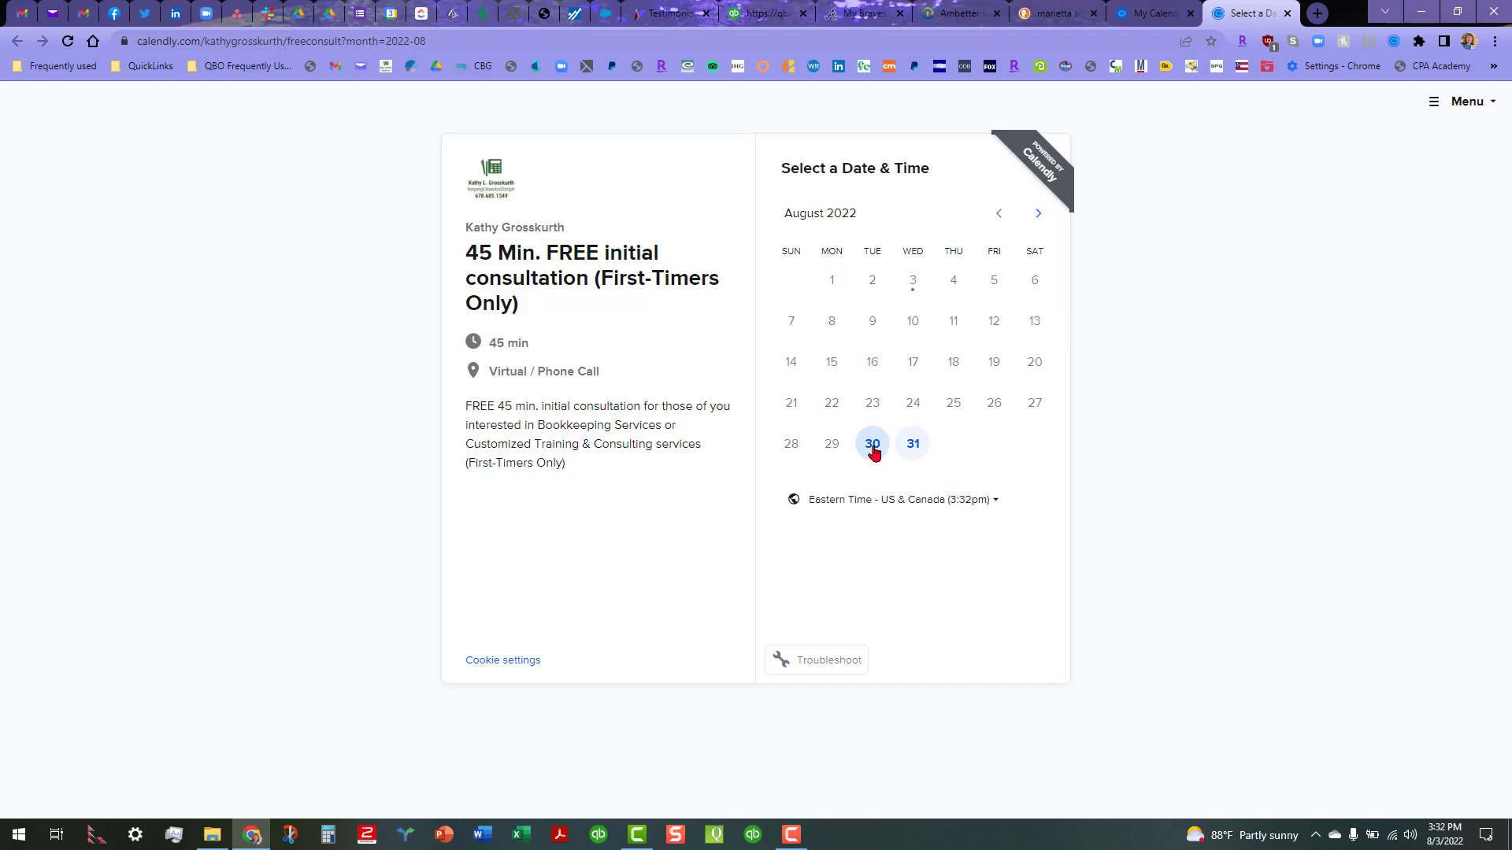
left_click(872, 447)
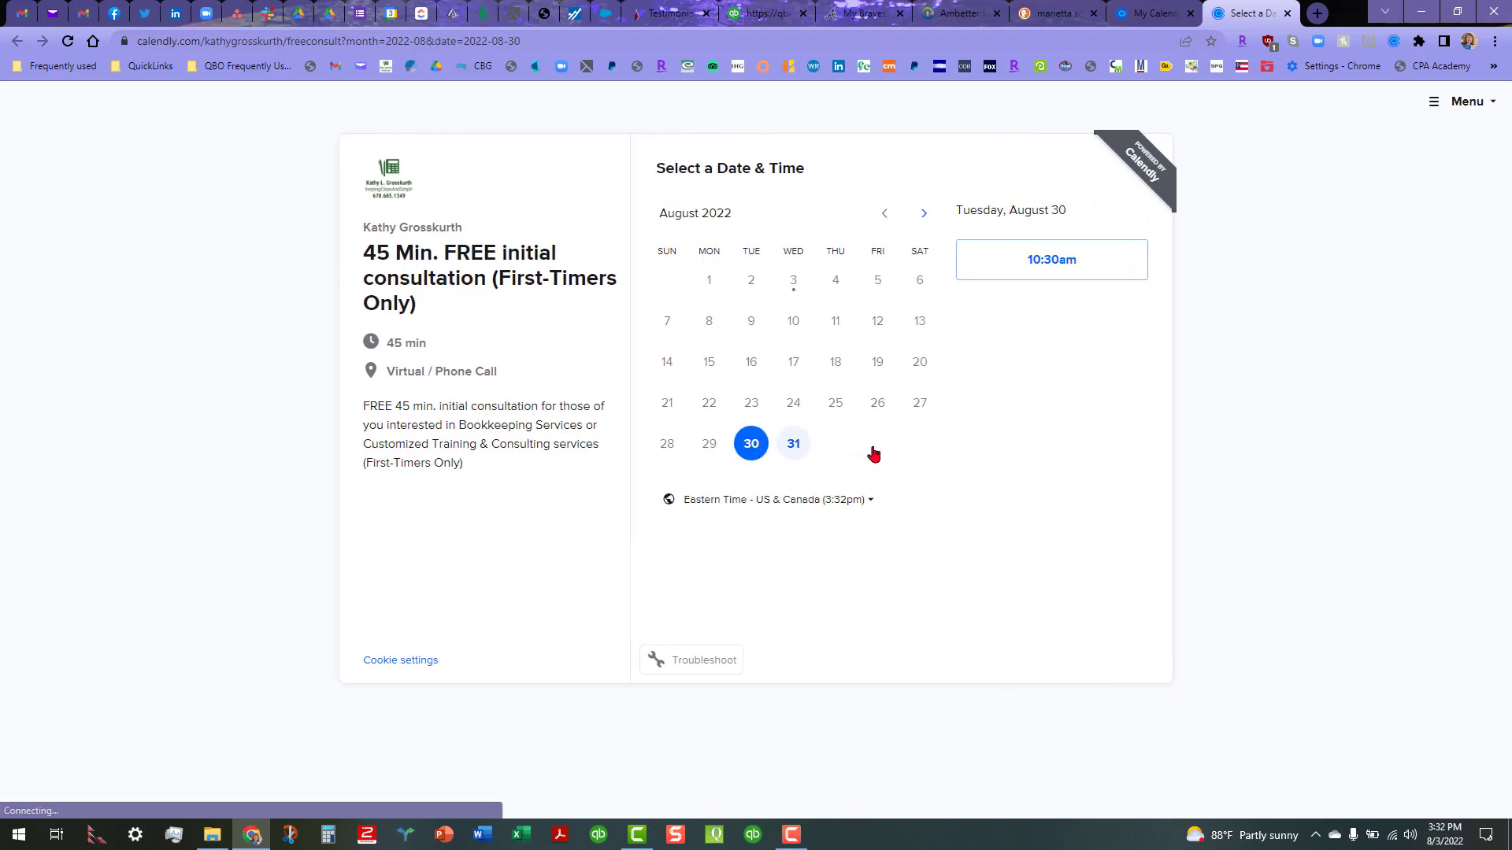
left_click(1078, 268)
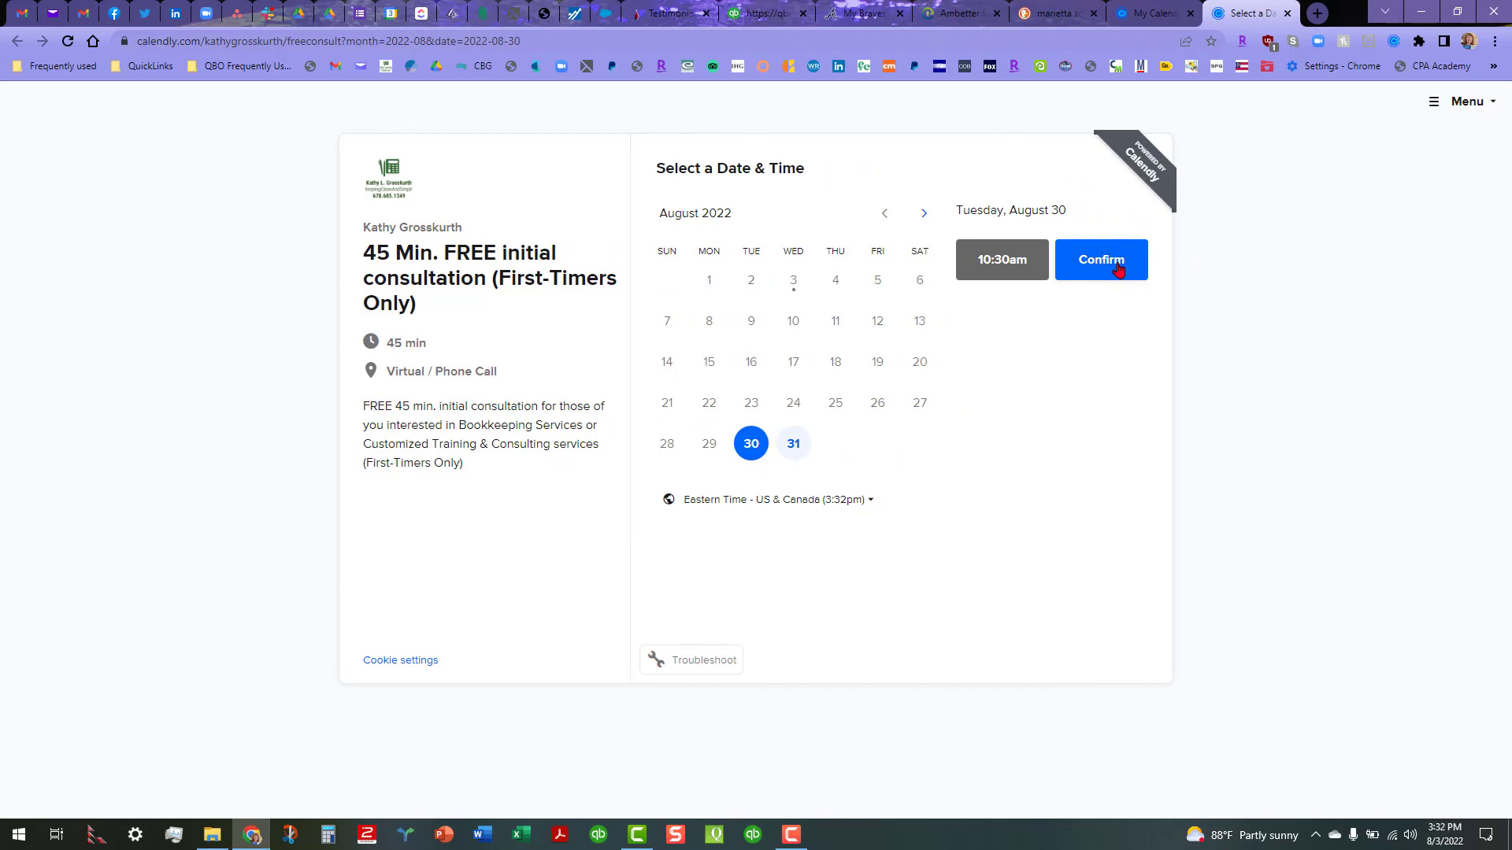
Confirm the 10:30am August 30 slot and check the questionnaire-links question on the details form.
left_click(1118, 270)
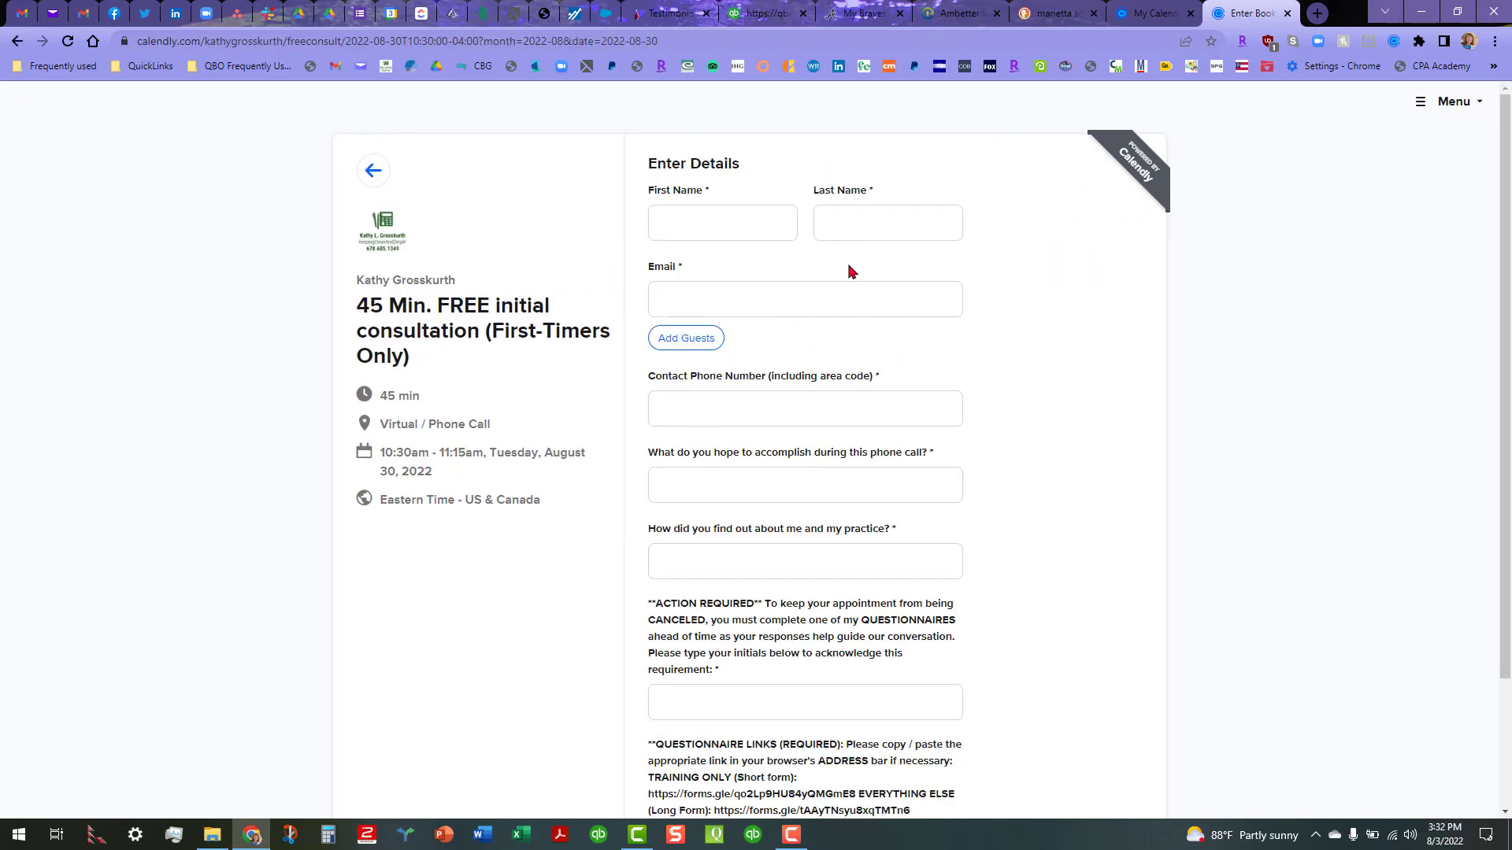
scroll(858, 323, "down", 2)
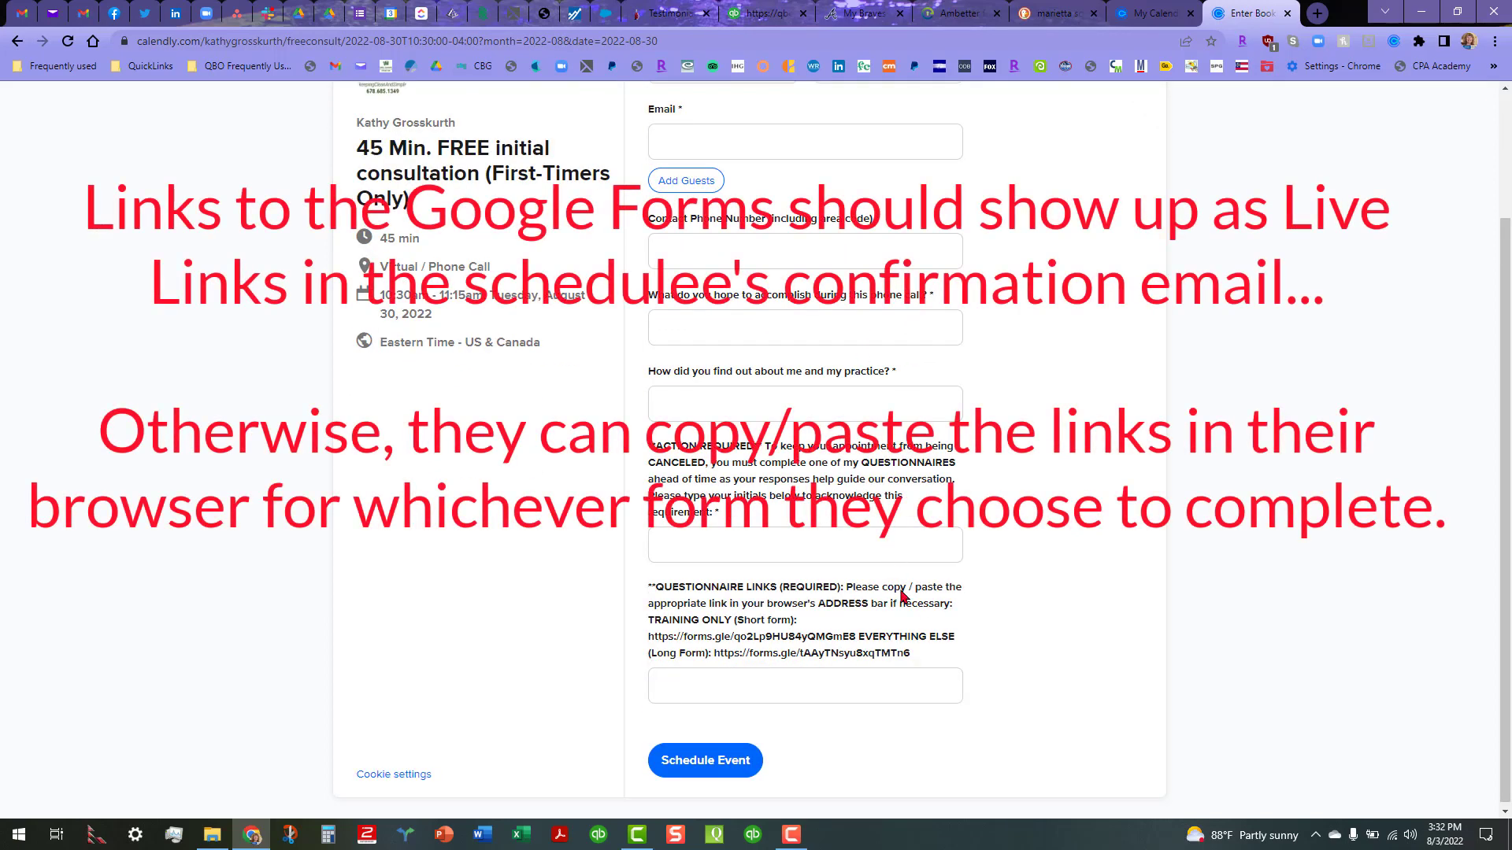
scroll(852, 543, "down", 1)
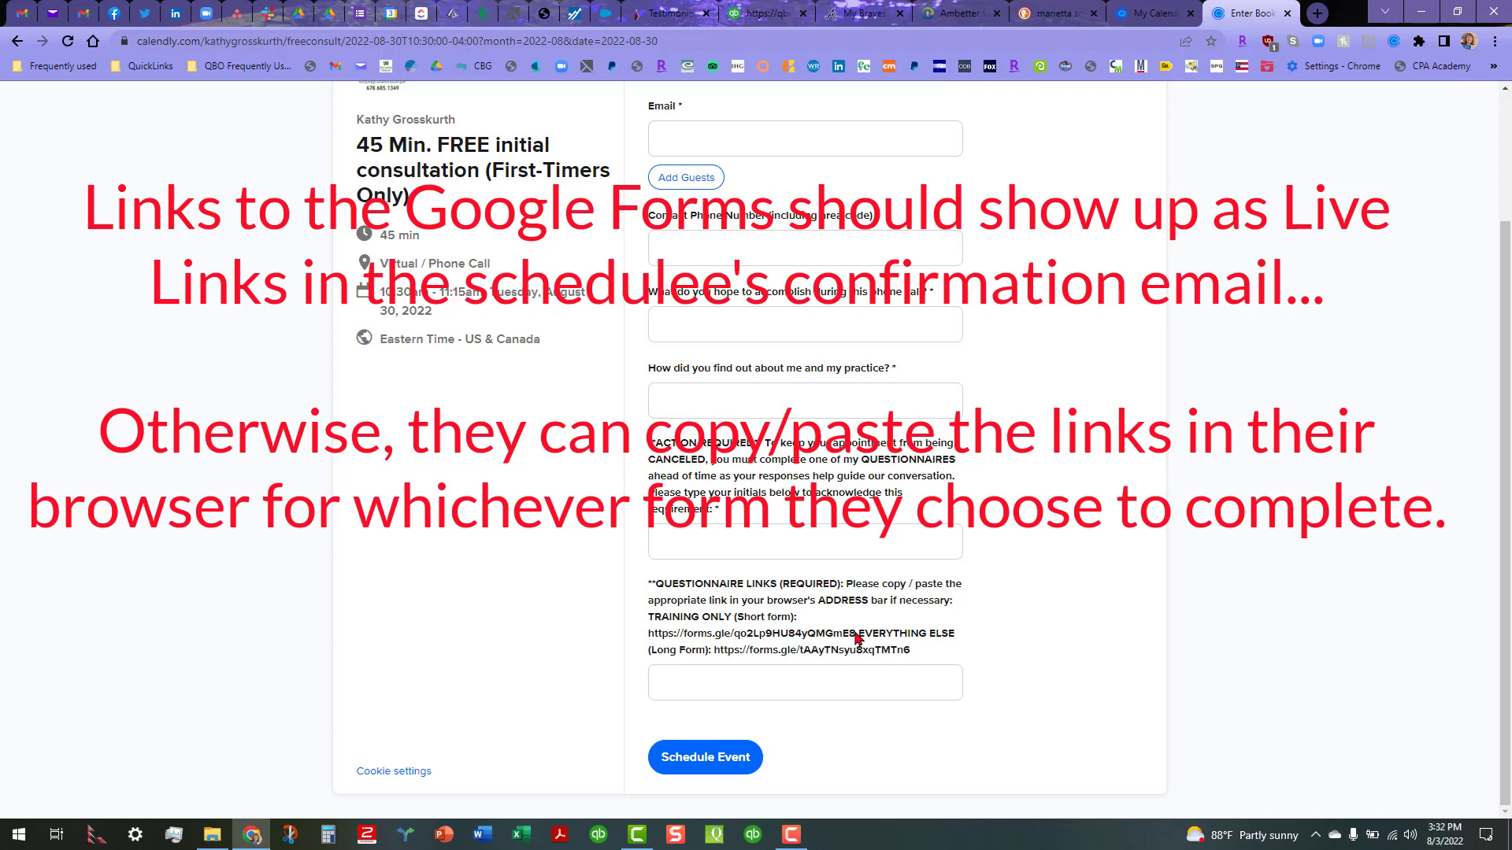
scroll(1071, 473, "up", 2)
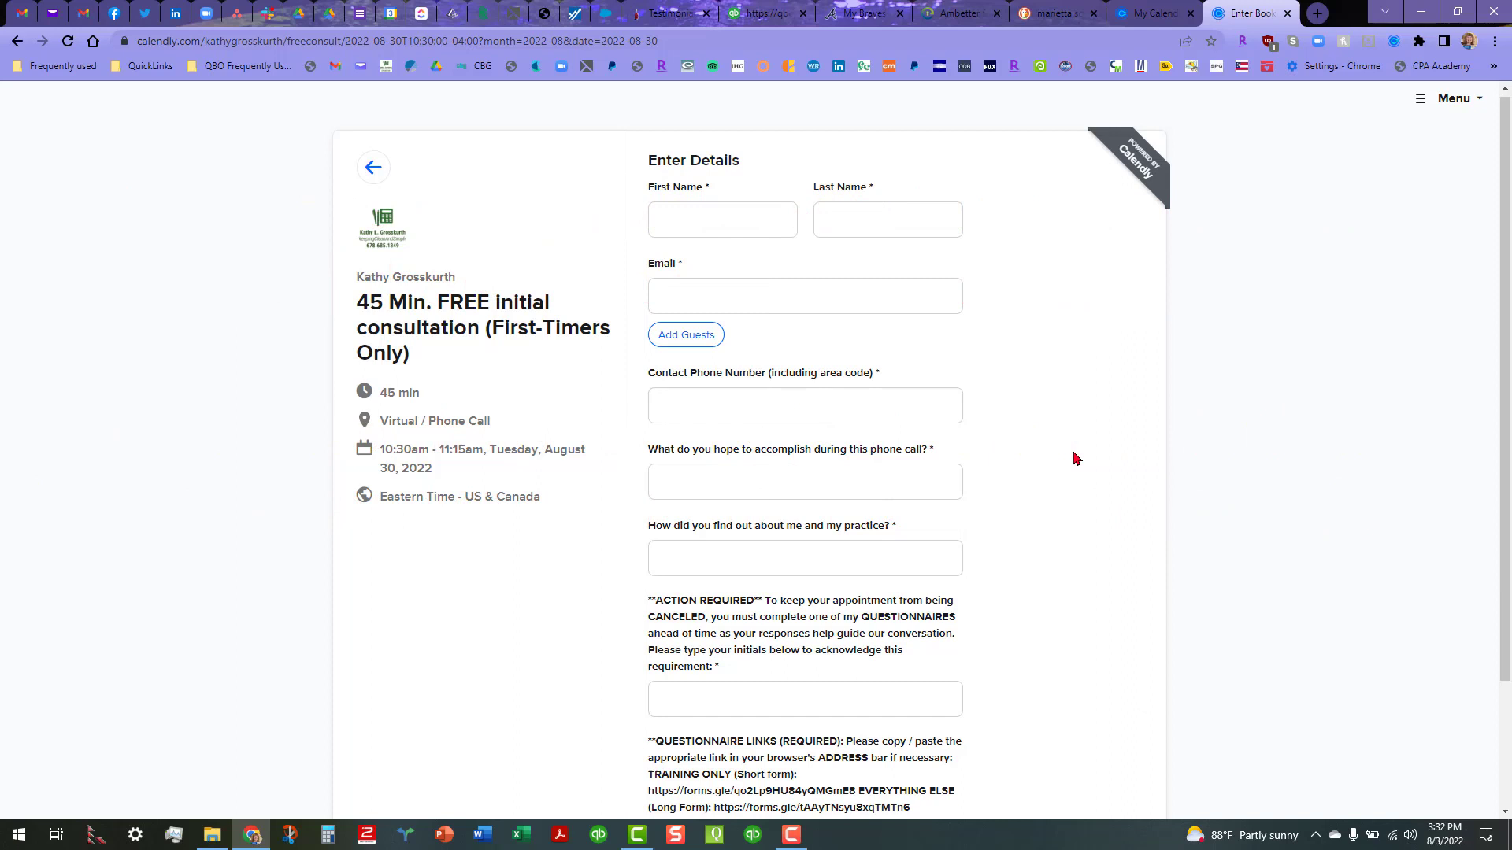
scroll(1058, 444, "down", 2)
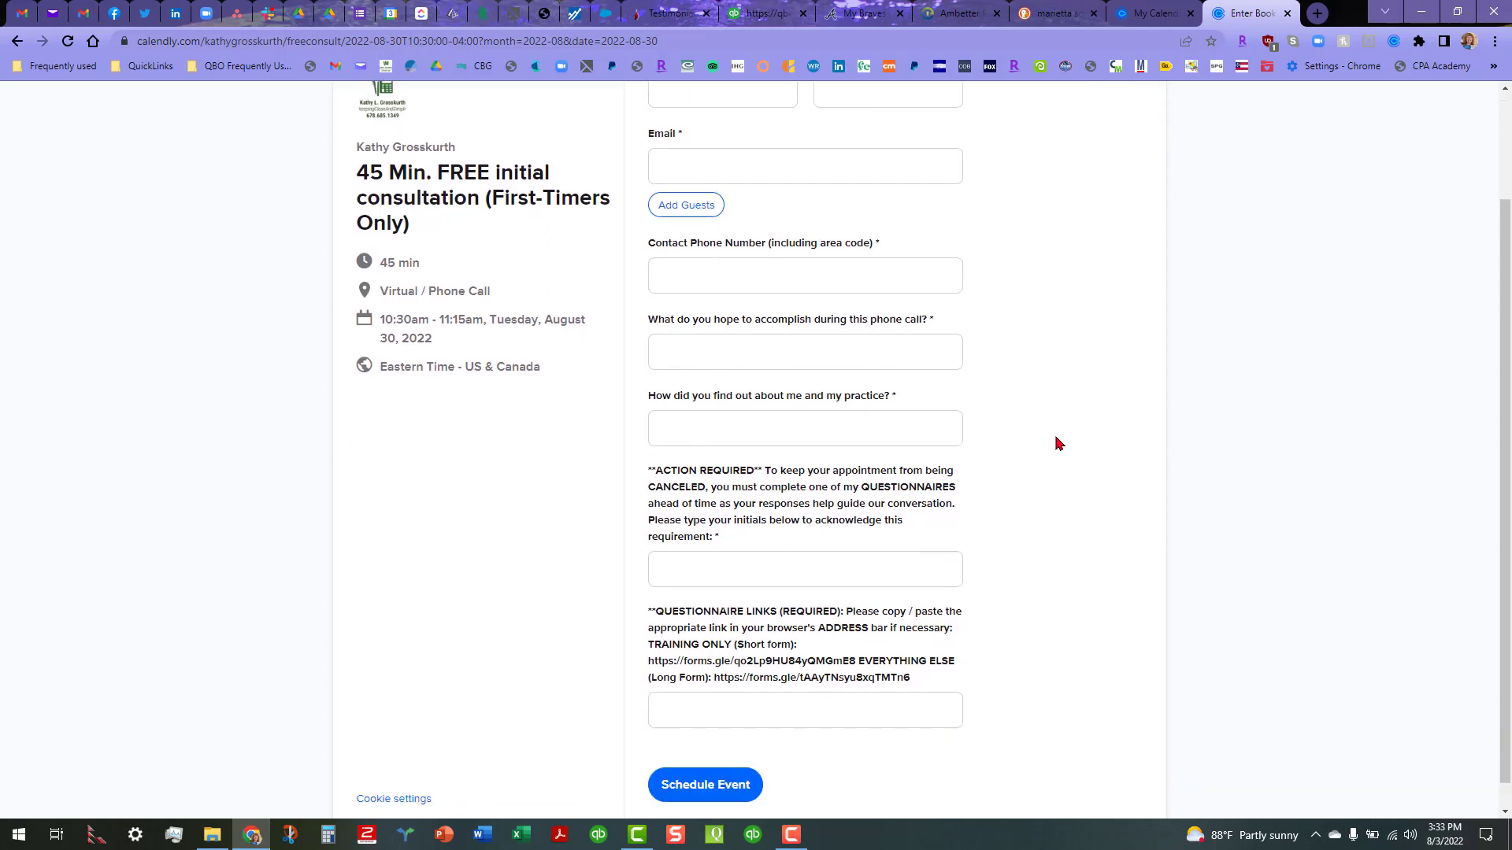
scroll(1058, 443, "down", 1)
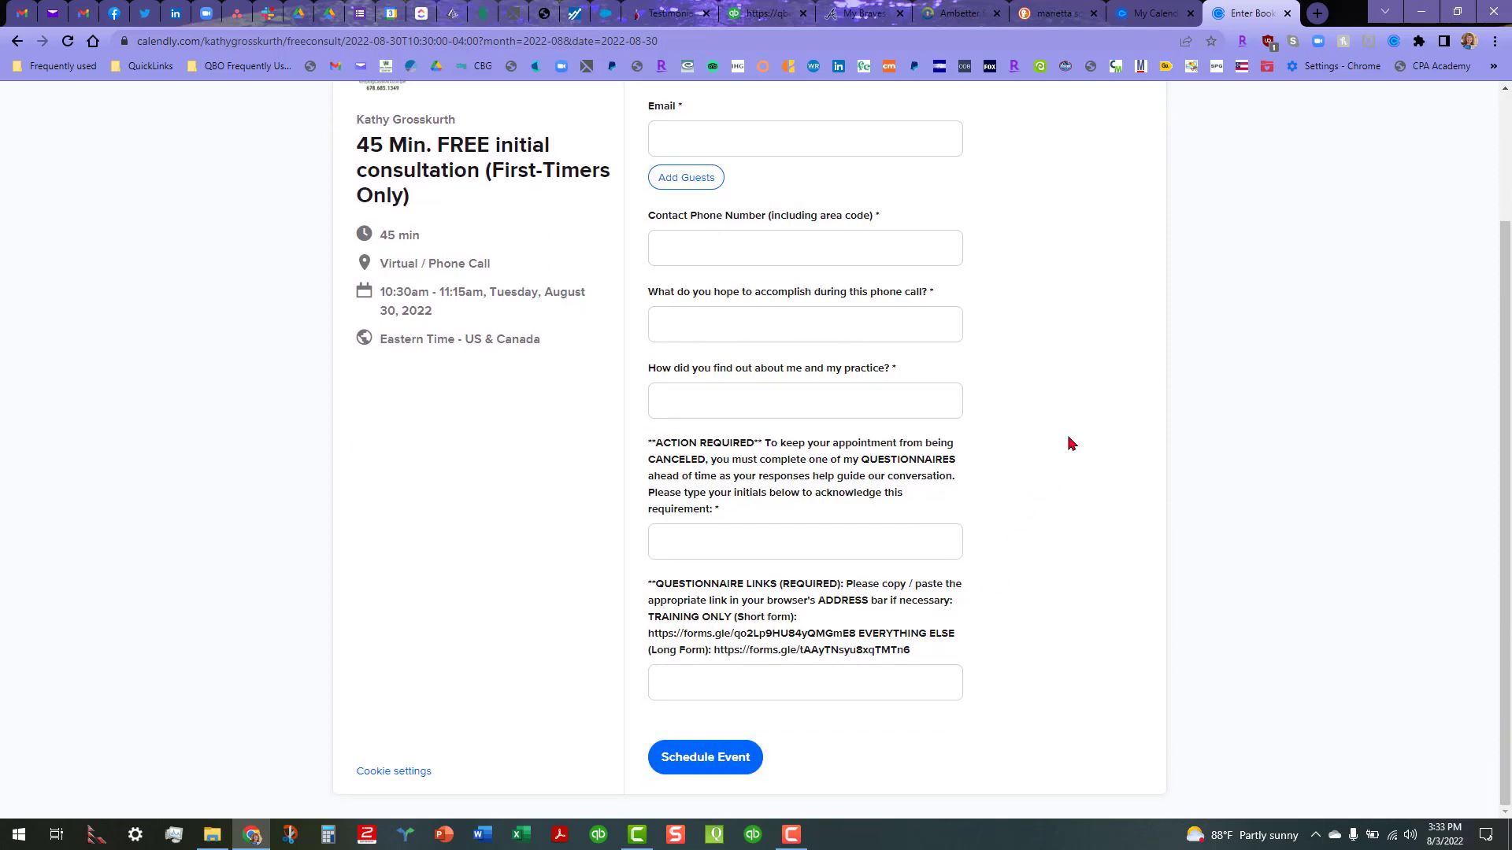
scroll(1069, 443, "up", 2)
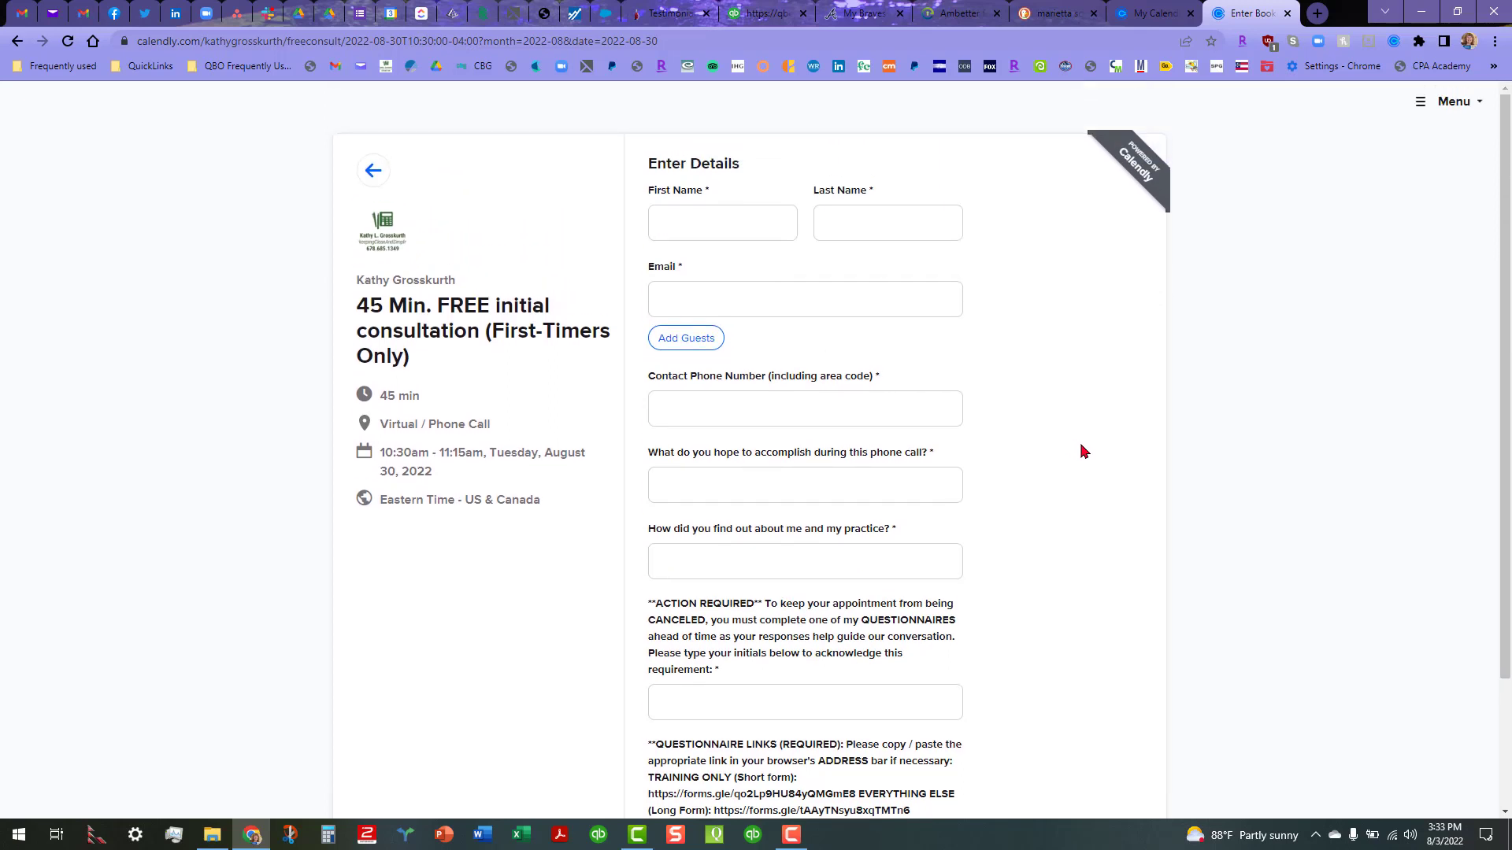